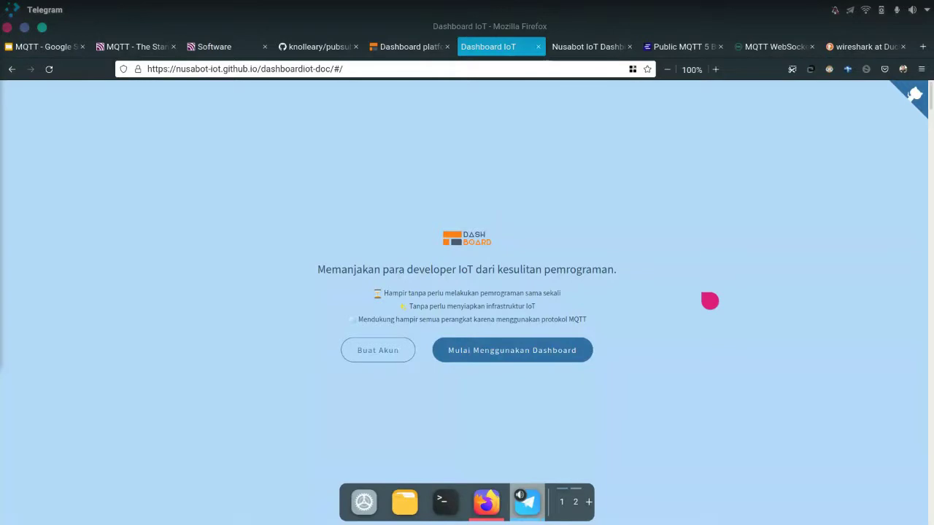
Scroll past the hero and set the documentation page zoom to 160%
scroll(708, 299, down, 5)
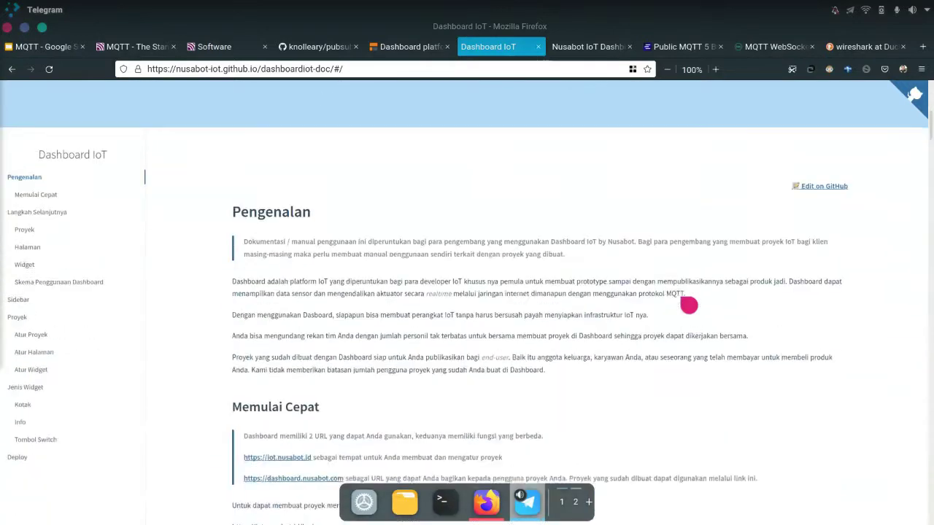
key(ctrl+minus)
key(ctrl+minus)
key(ctrl+minus)
key(ctrl+minus)
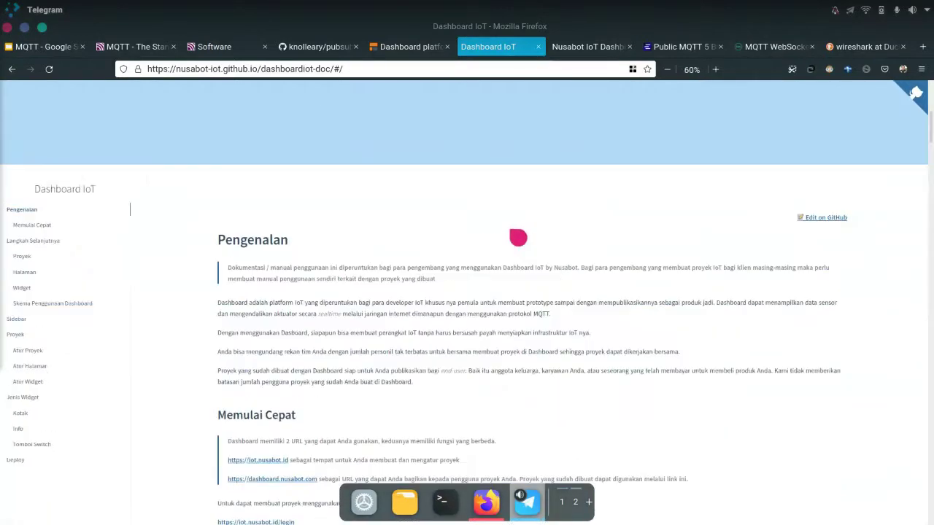
key(ctrl+plus)
key(ctrl+plus)
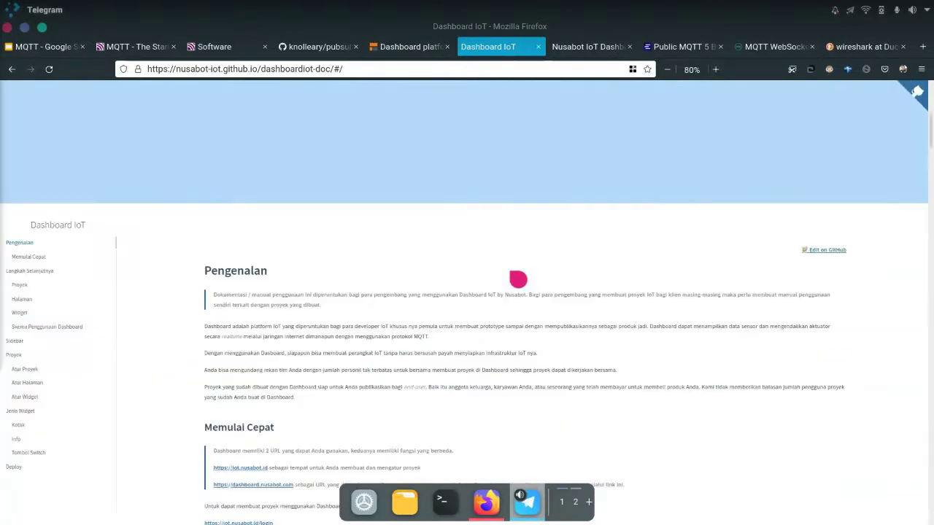
key(ctrl+plus)
key(ctrl+plus)
key(ctrl+plus)
key(ctrl+plus)
key(ctrl+plus)
key(ctrl+plus)
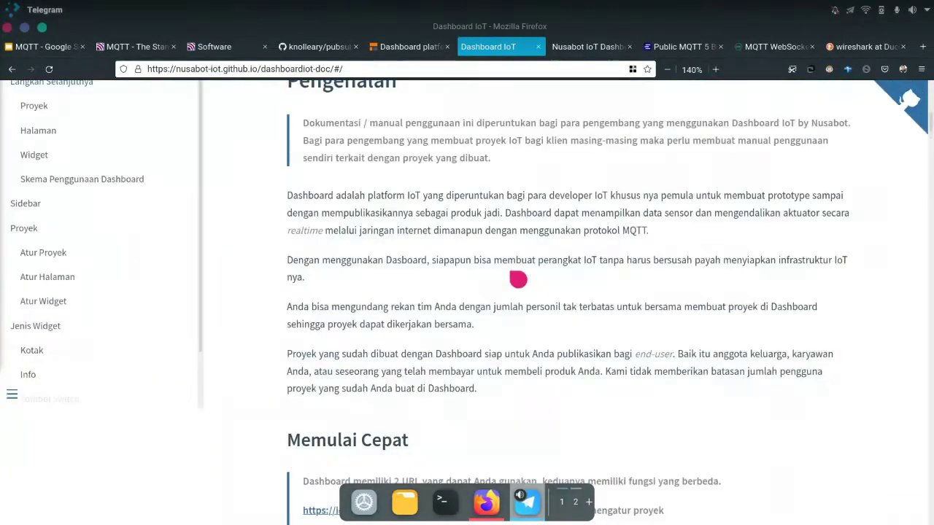
key(ctrl+plus)
key(ctrl+plus)
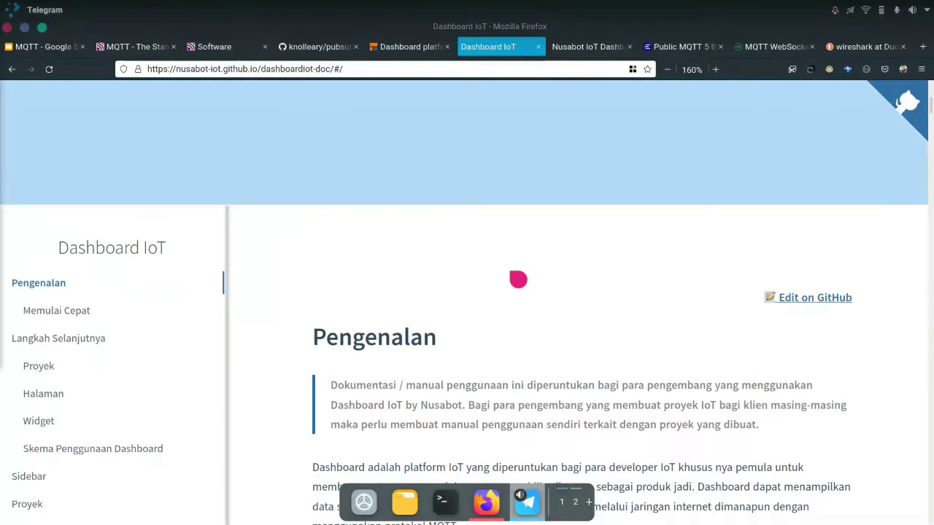
Read down through Pengenalan to the Memulai Cepat section and its new-account form picture
scroll(518, 279, down, 3)
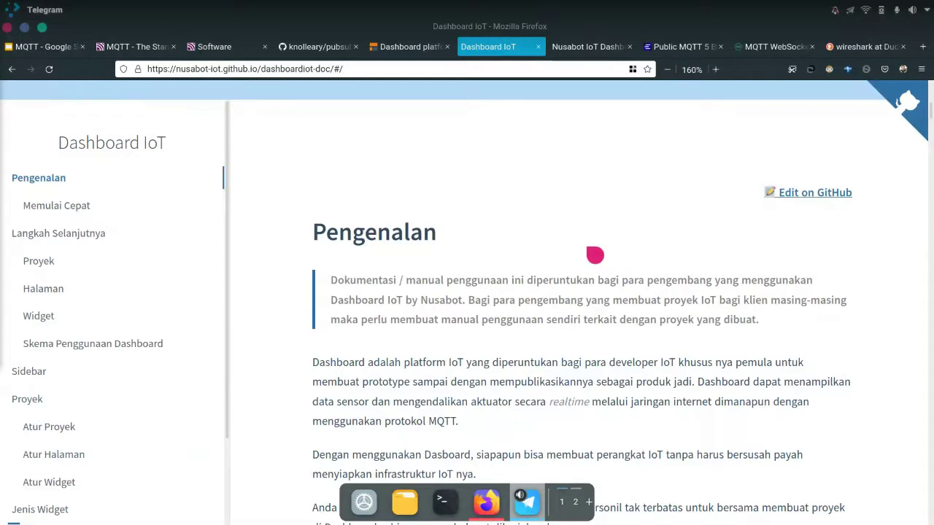
scroll(594, 255, down, 3)
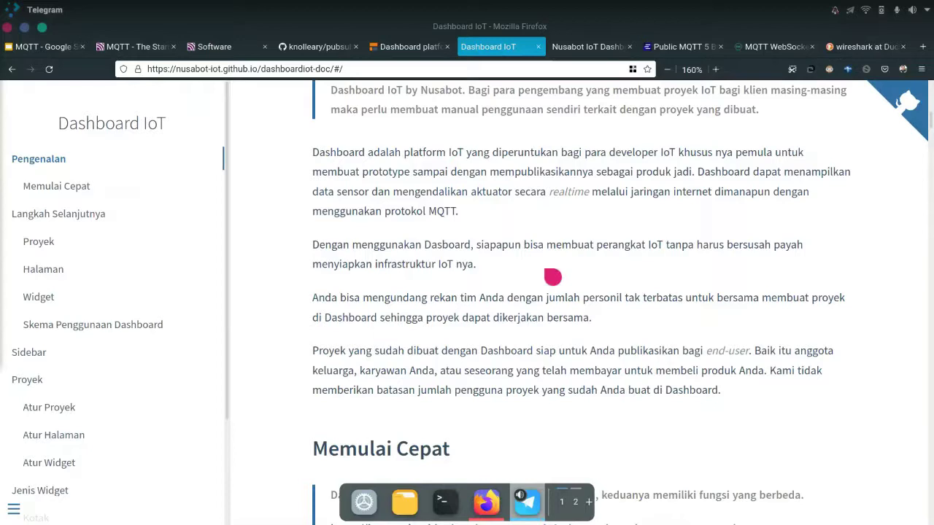
scroll(467, 287, down, 5)
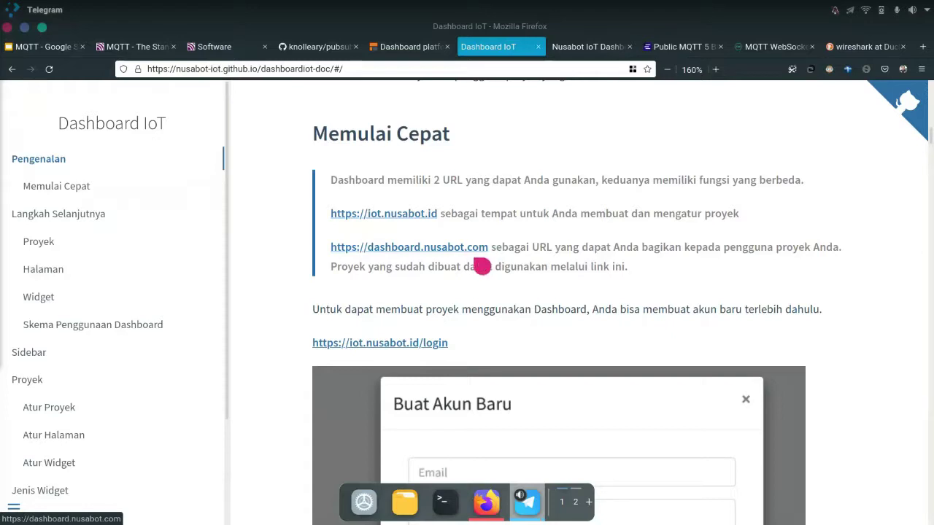
scroll(487, 262, down, 3)
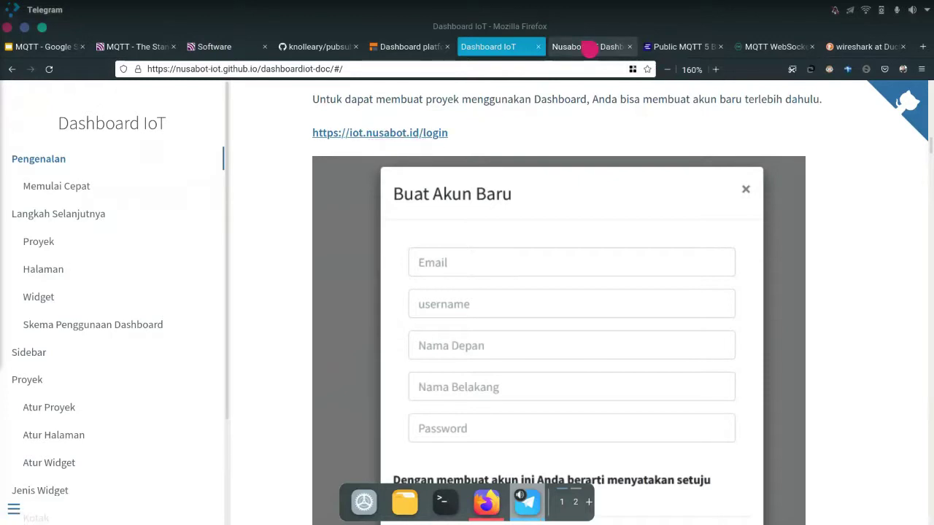
Open the new-account registration form and fill in the e-mail address and username
click(590, 46)
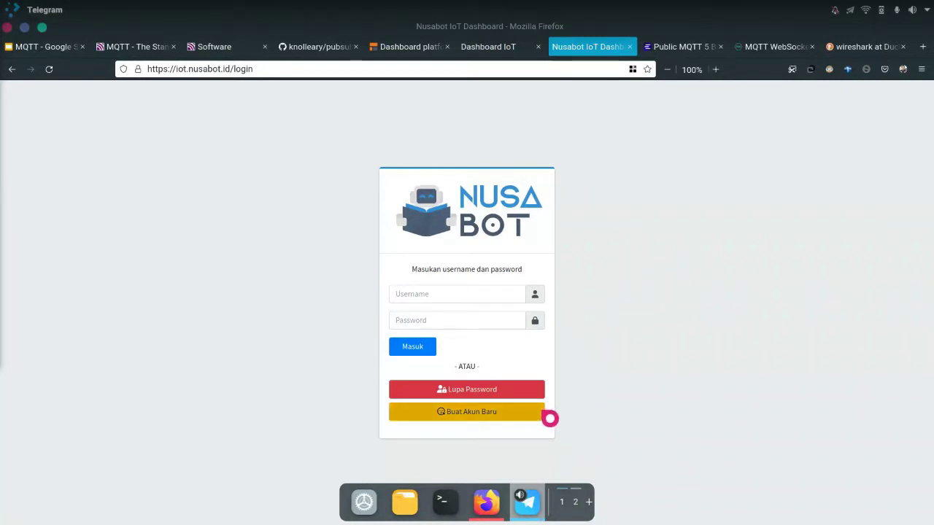
click(543, 413)
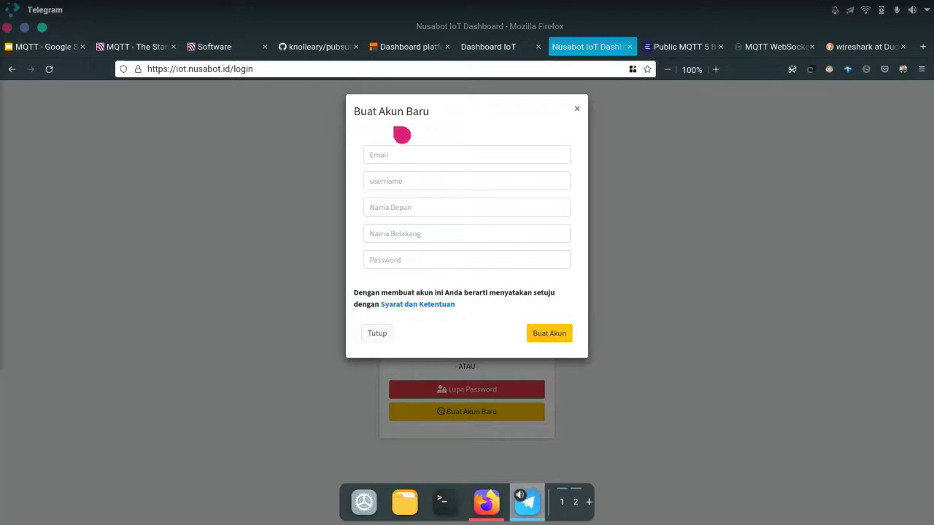
click(424, 154)
text(lorenz)
key(Down)
key(Return)
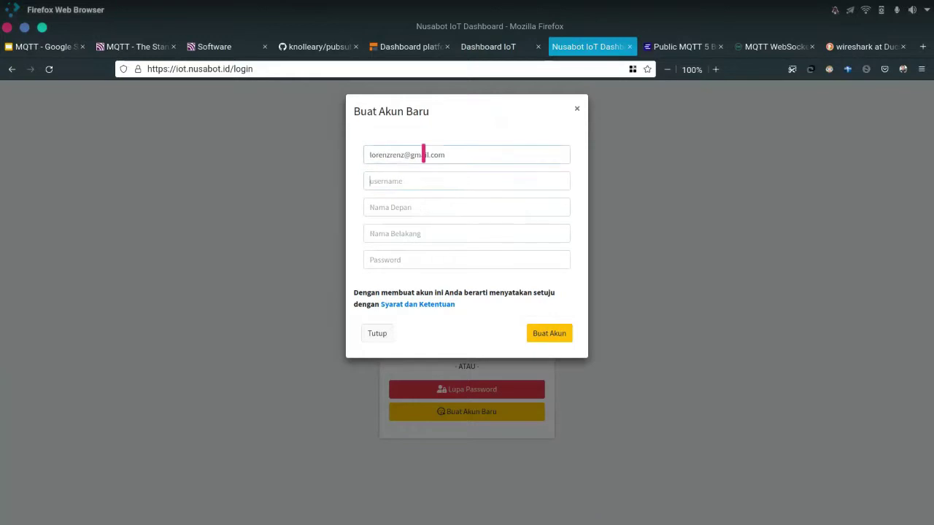
key(Tab)
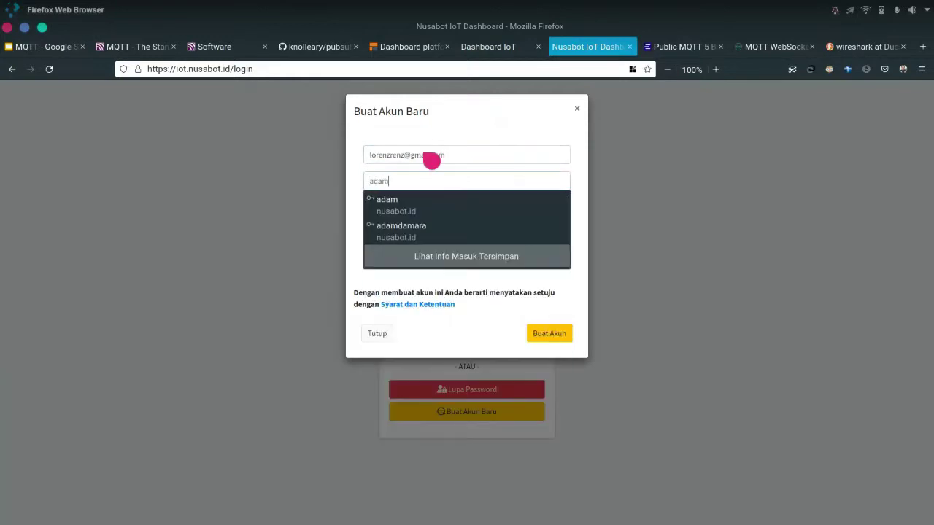
Enter the first name, last name and password, then submit with Buat Akun
key(Tab)
text(Lorenz)
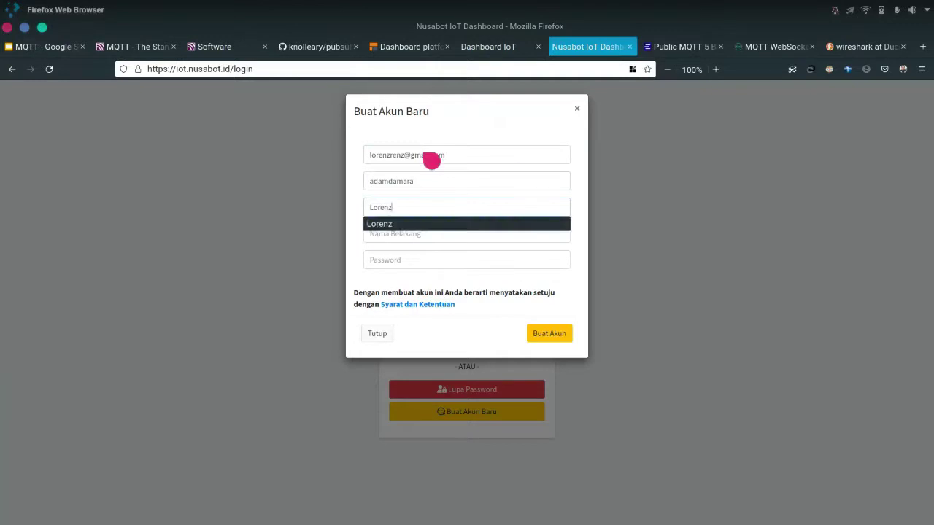
key(Tab)
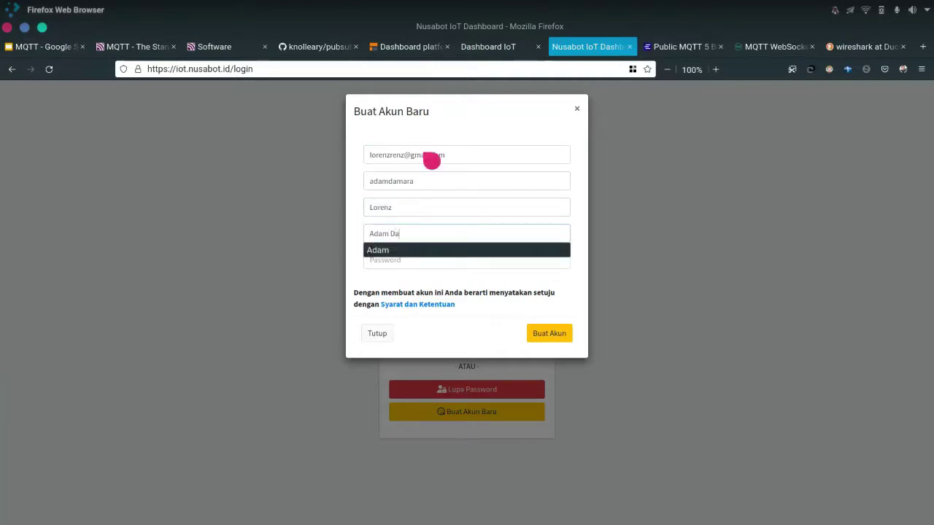
key(Tab)
text(aaa)
key(ctrl+a)
text(aaa)
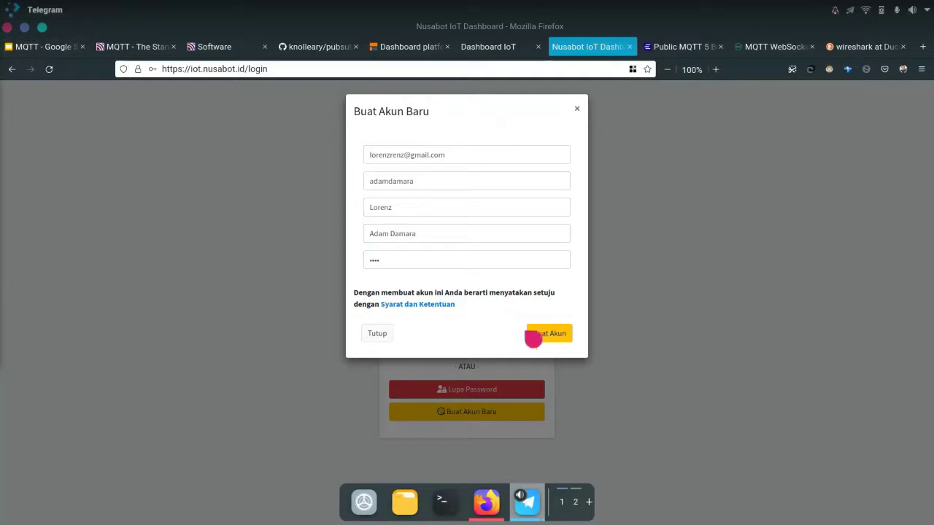
click(541, 340)
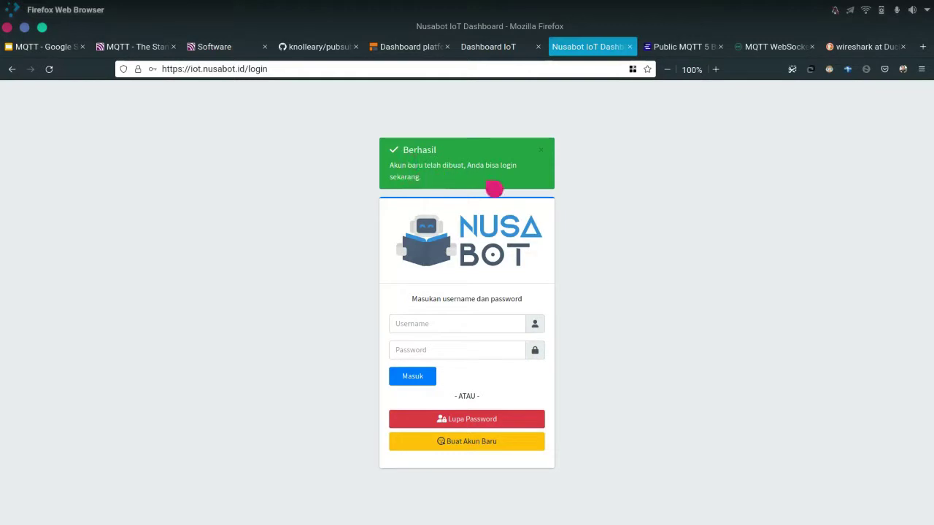
Set the login page zoom to 140% and sign in with username and password
key(ctrl+plus)
key(ctrl+plus)
key(ctrl+plus)
key(ctrl+plus)
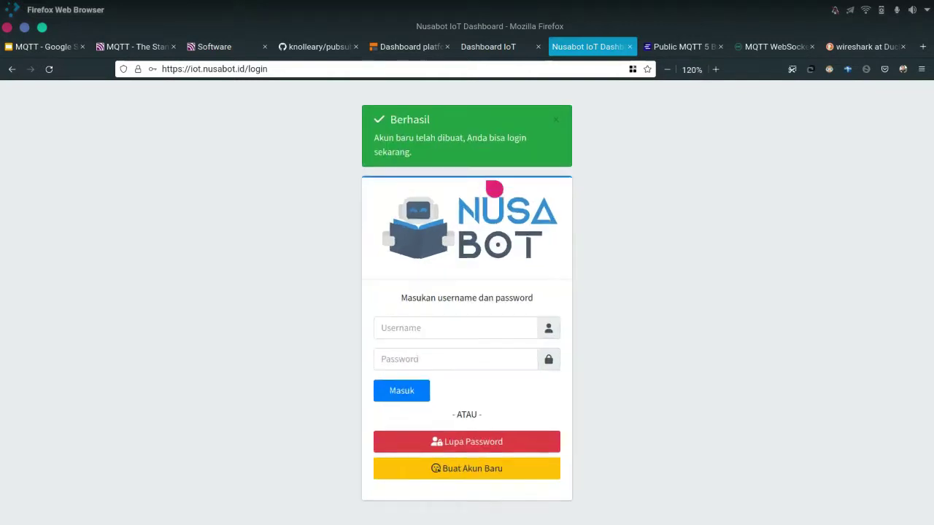
key(ctrl+minus)
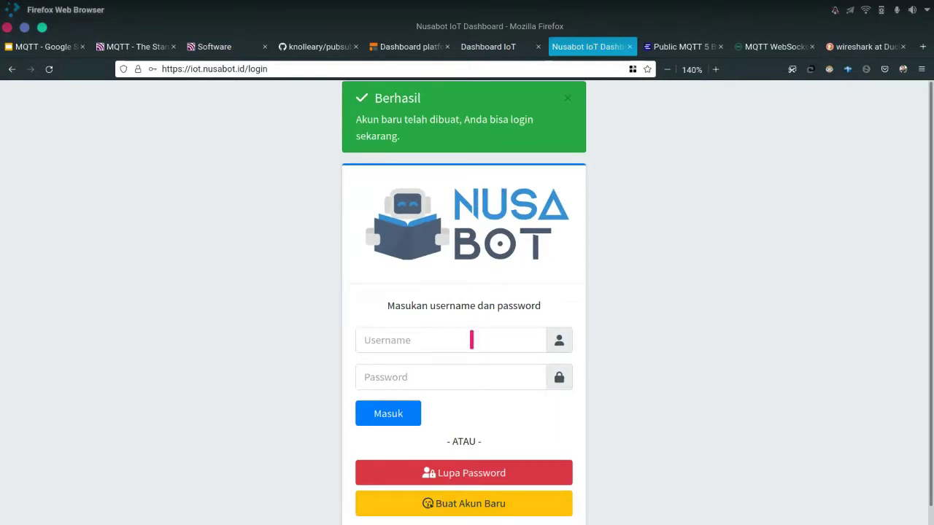
click(466, 340)
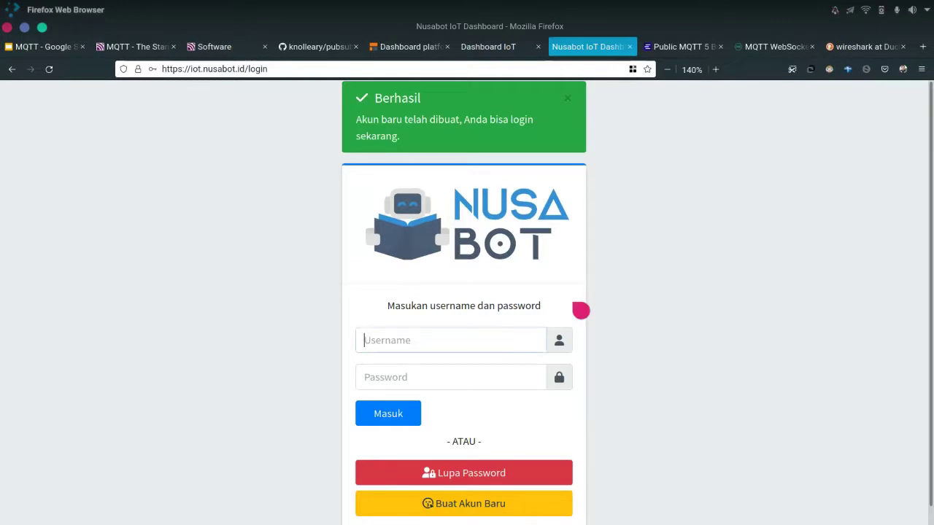
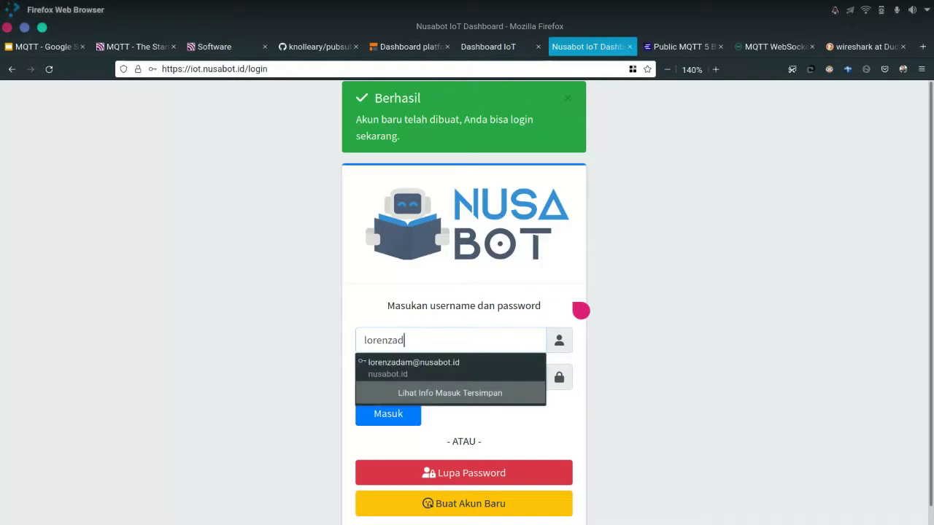
key(Tab)
text(••••)
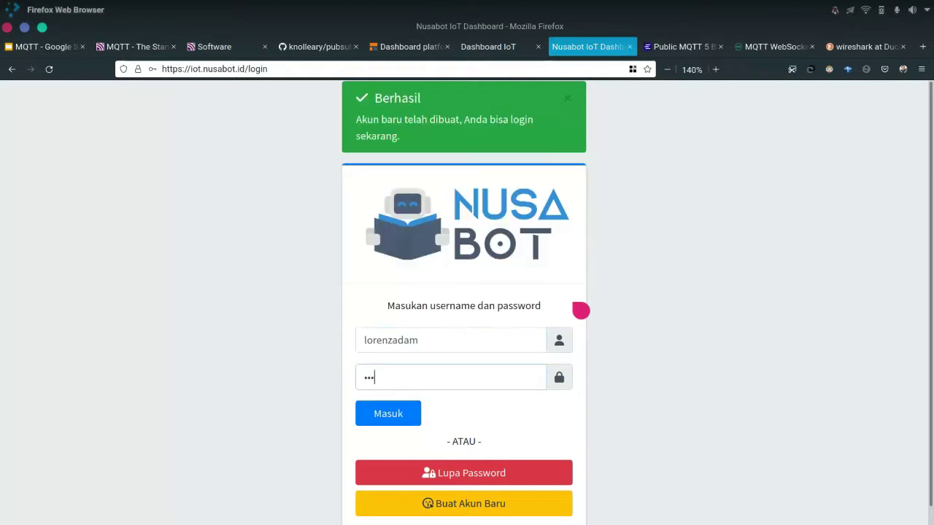
key(Return)
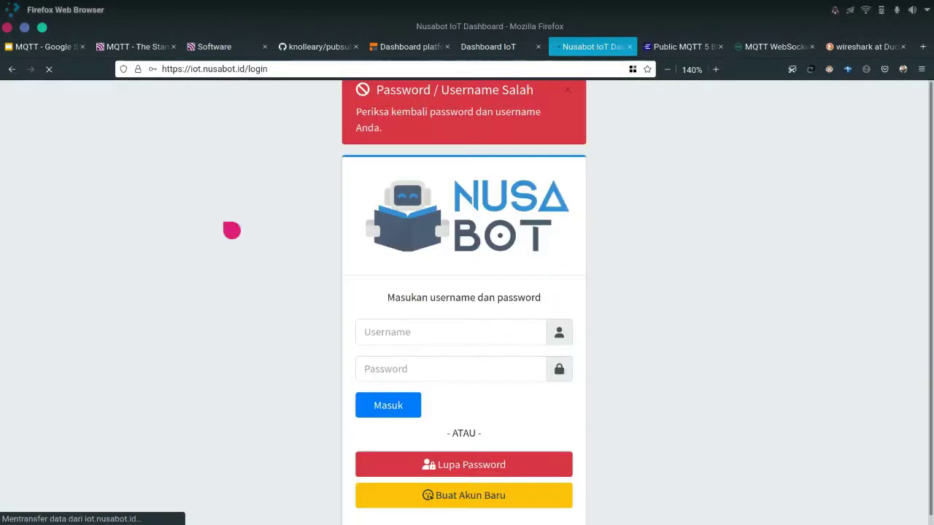
Retry the sign-in, re-entering the username and password
click(527, 502)
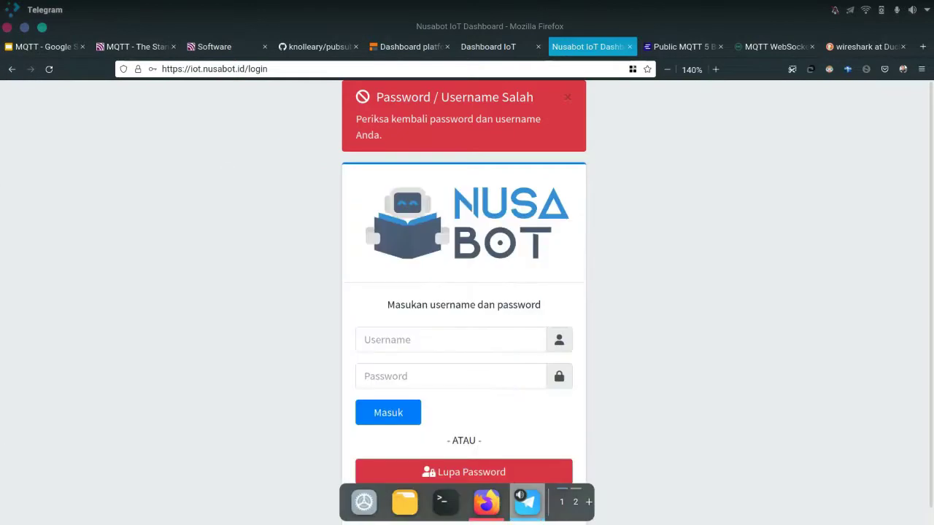
click(419, 348)
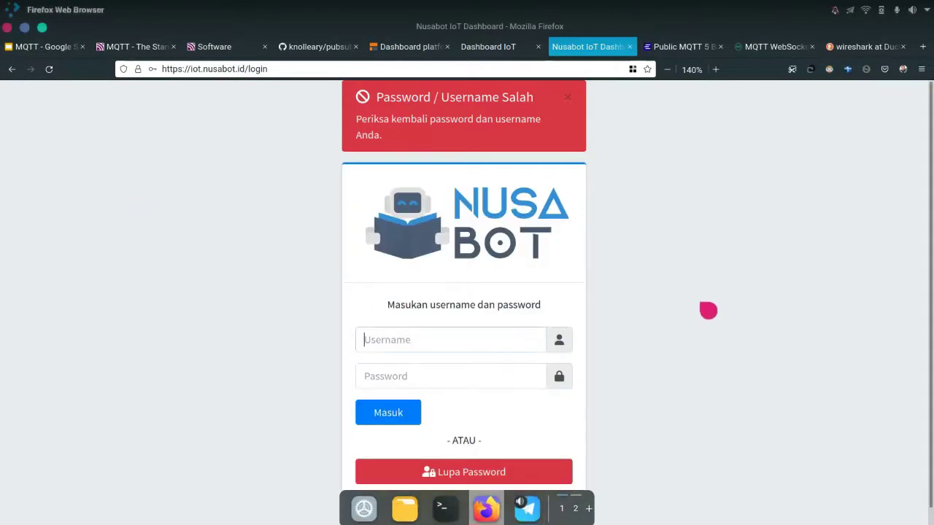
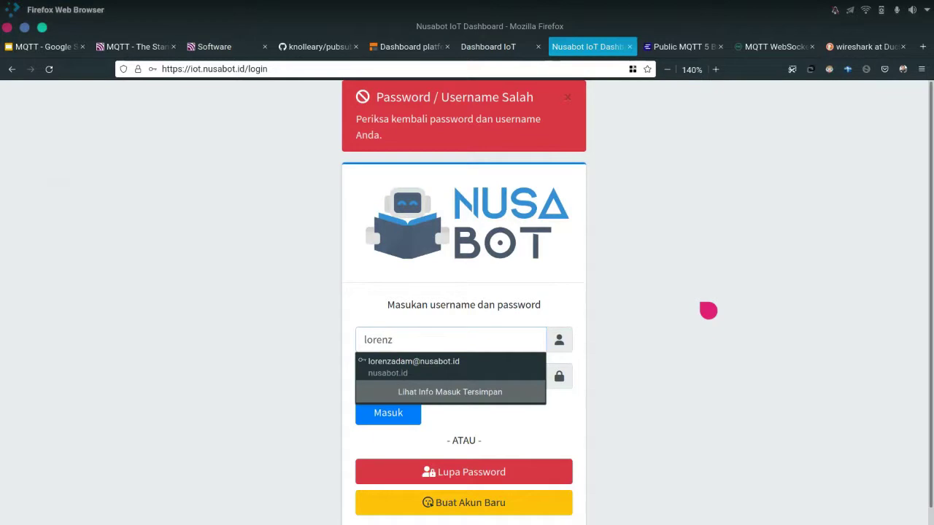
key(Escape)
click(459, 370)
text(****)
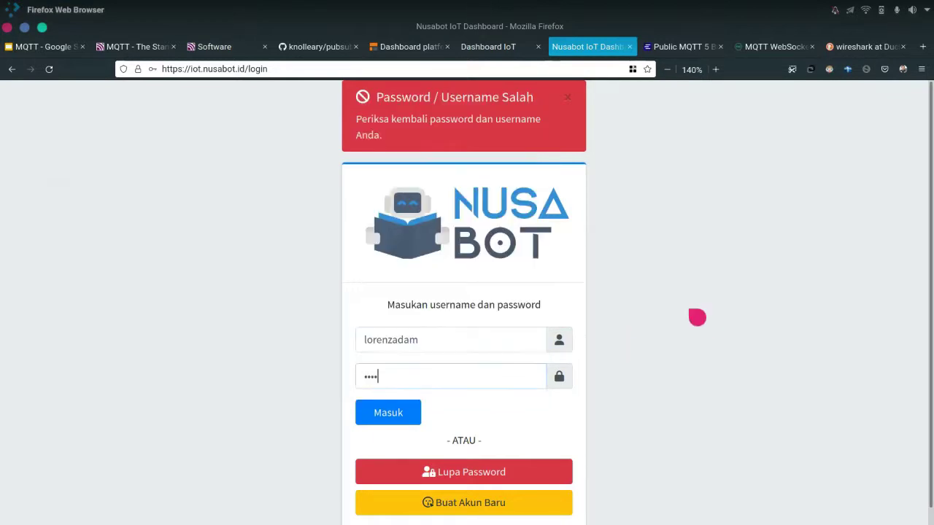
key(Return)
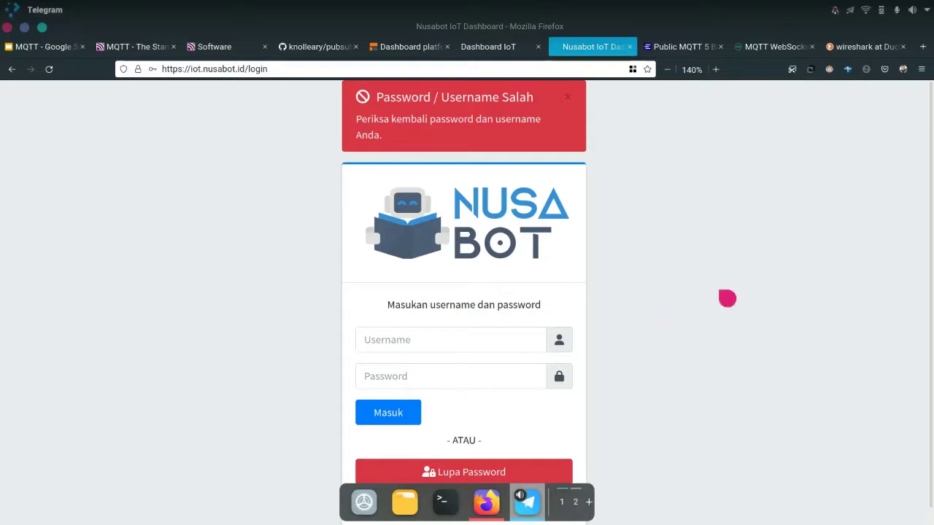
Open the new-account form, start an e-mail address, then close the form
click(620, 334)
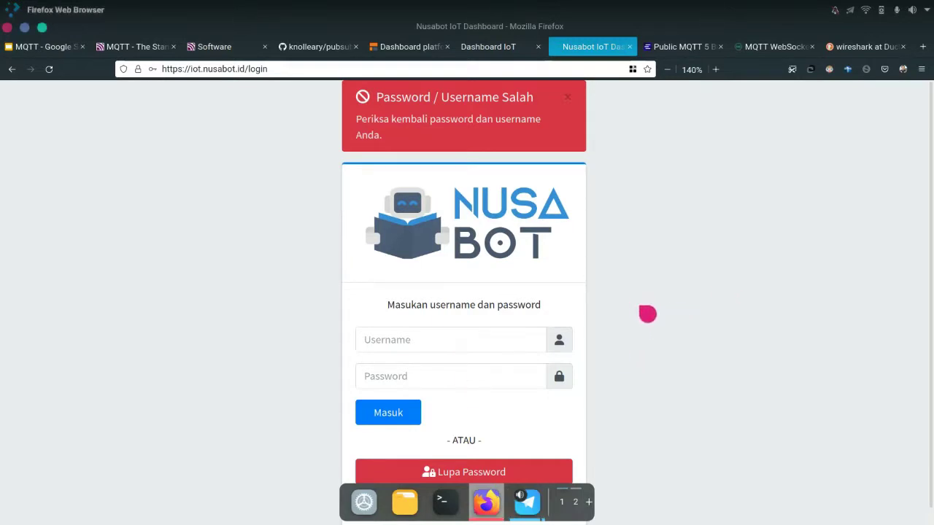
scroll(667, 316, down, 1)
click(608, 455)
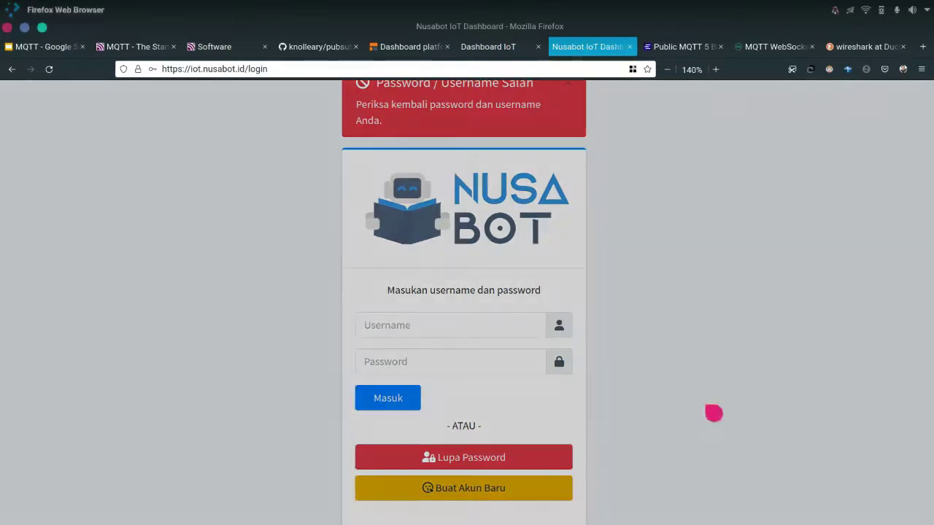
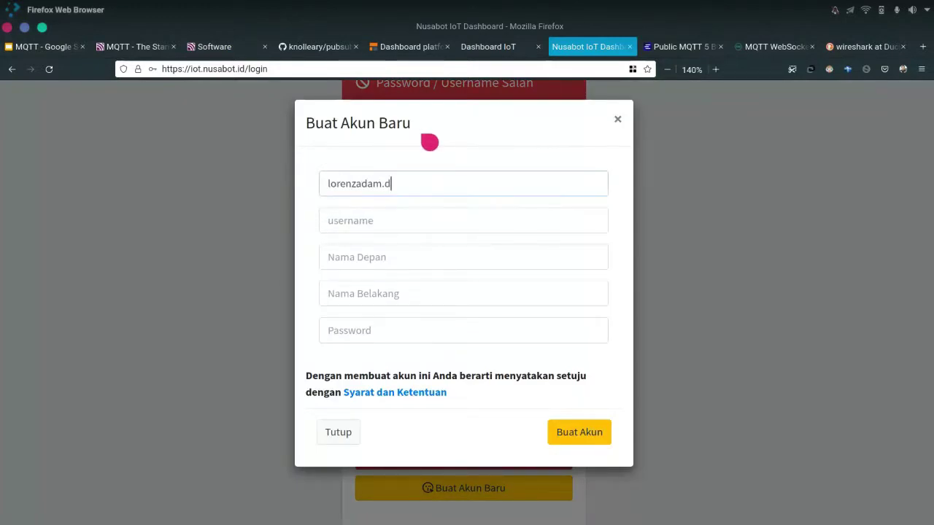
key(Tab)
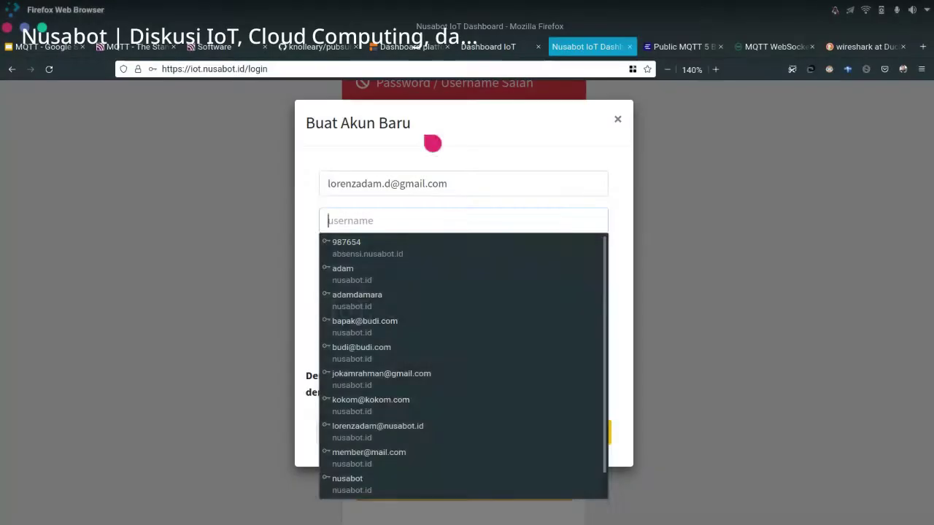
click(771, 187)
click(771, 187)
Sign in to the home dashboard showing 200 unused tokens and expand the sidebar
key(Tab)
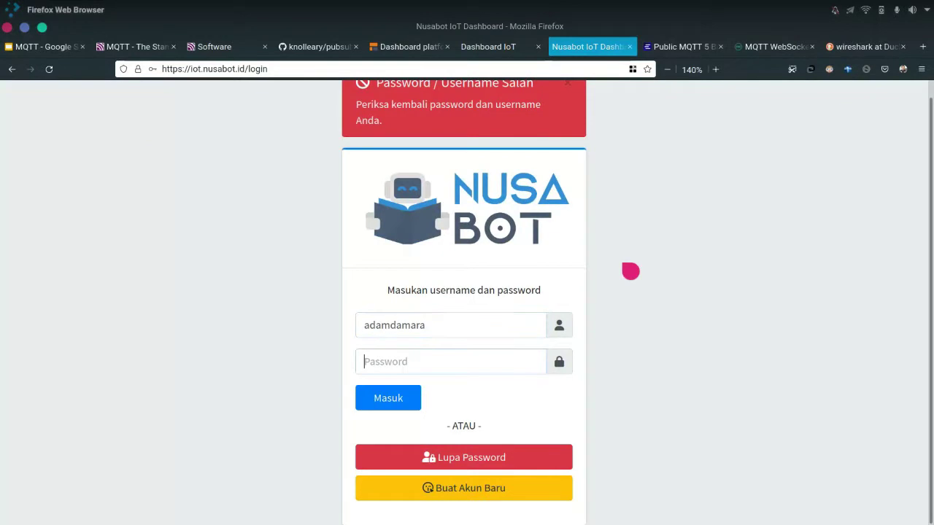
text(***)
key(Return)
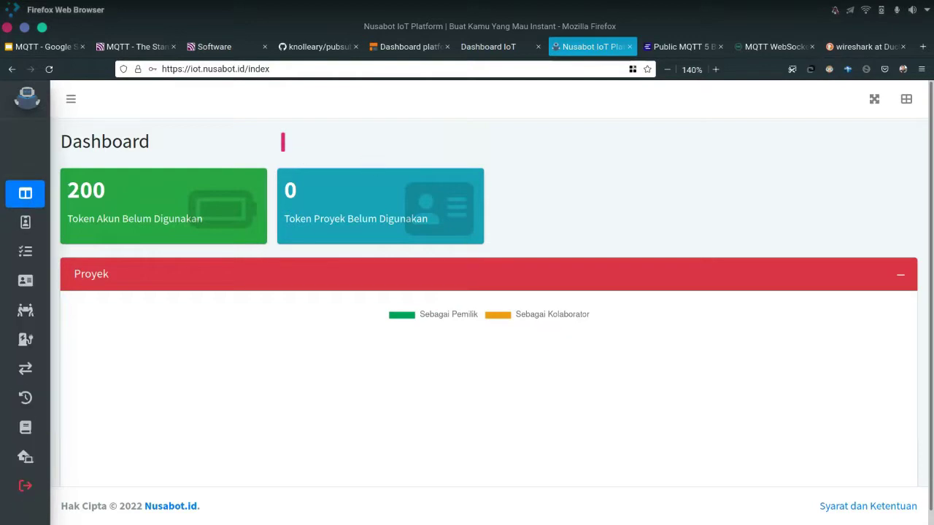
click(73, 99)
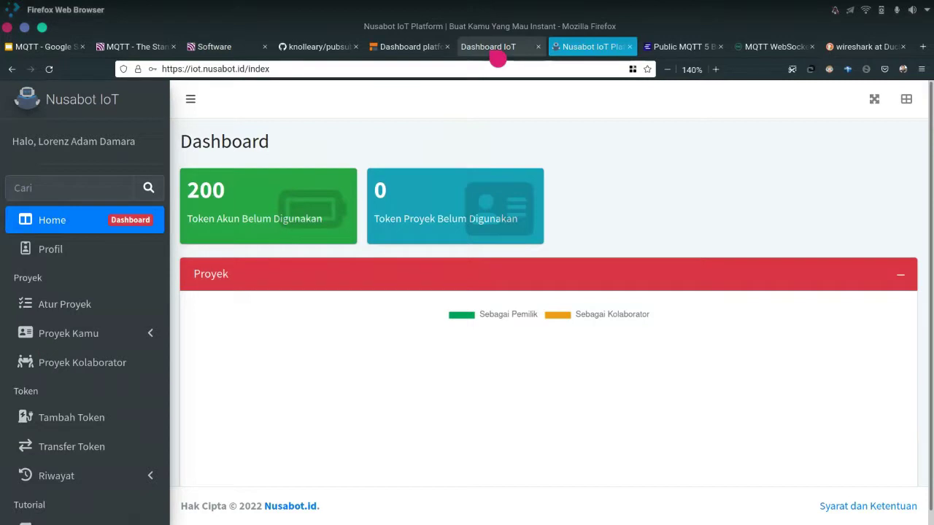
click(495, 59)
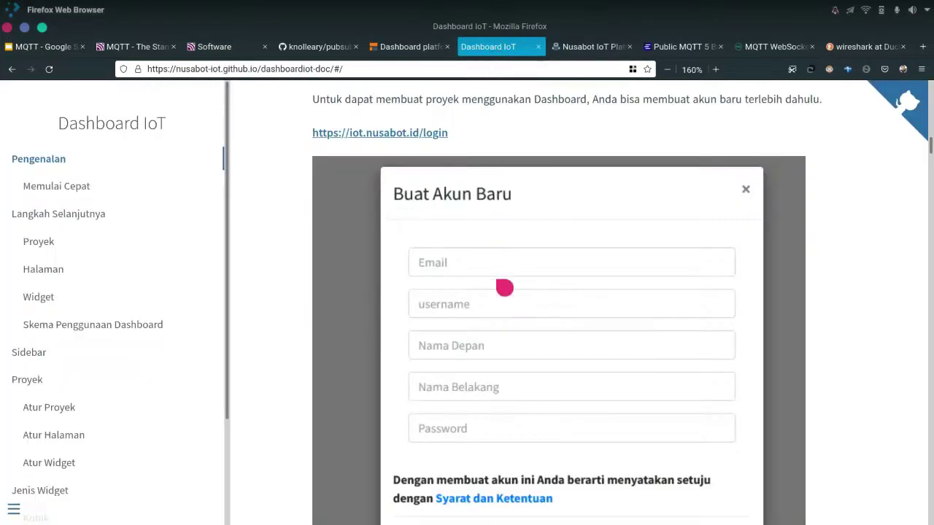
Zoom the documentation to 160% and scroll to the Token Akun / Token Proyek table
key(ctrl+plus)
scroll(527, 313, down, 1)
scroll(527, 313, down, 10)
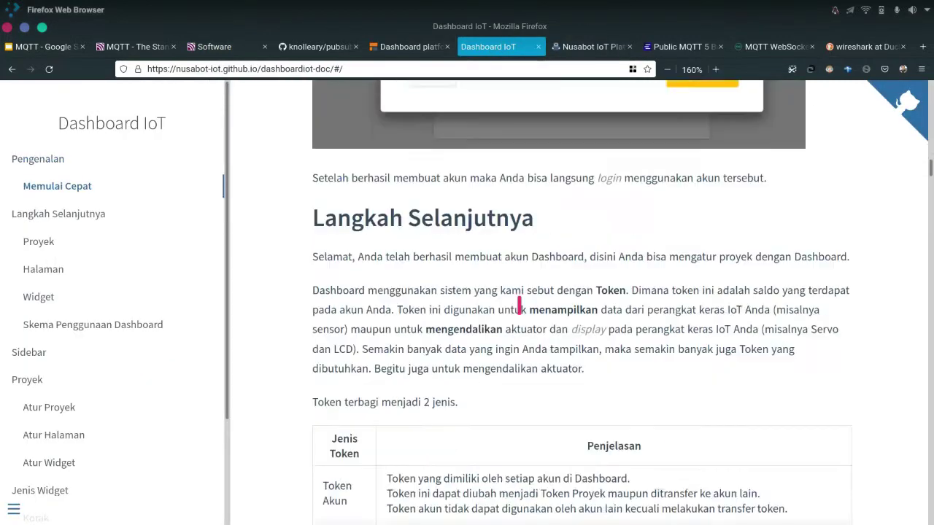
scroll(520, 305, up, 2)
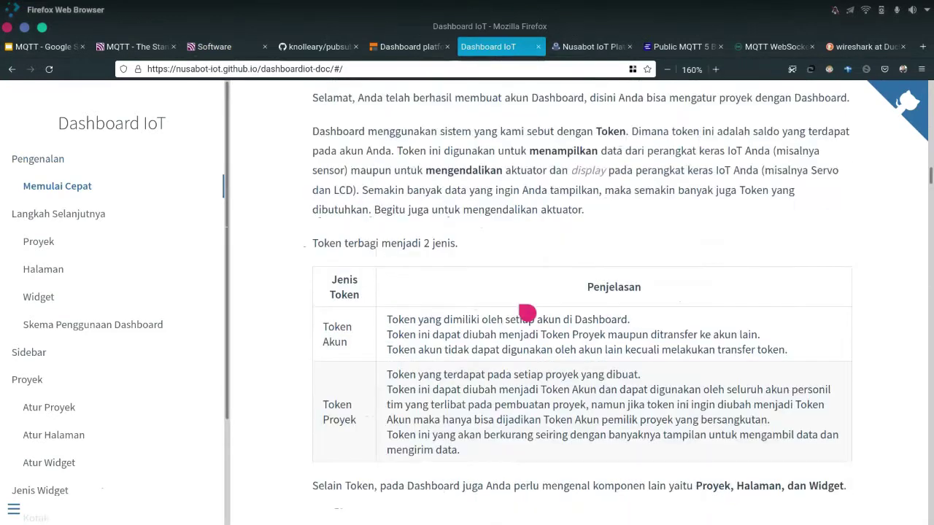
scroll(526, 313, up, 5)
scroll(502, 300, down, 2)
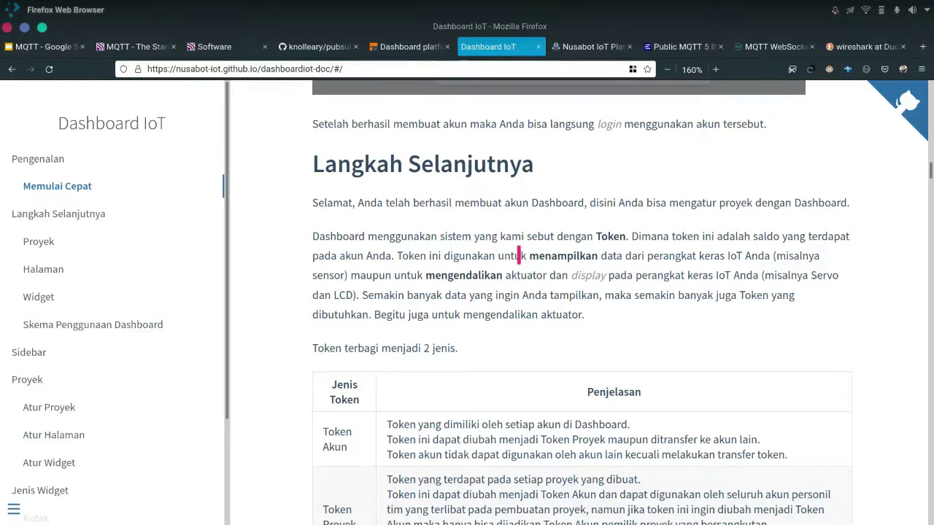
scroll(452, 361, down, 5)
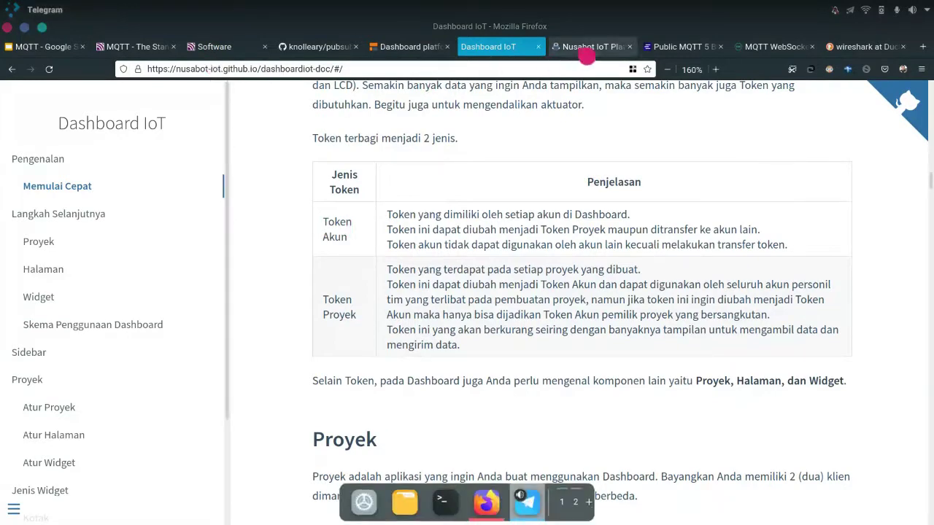
click(594, 45)
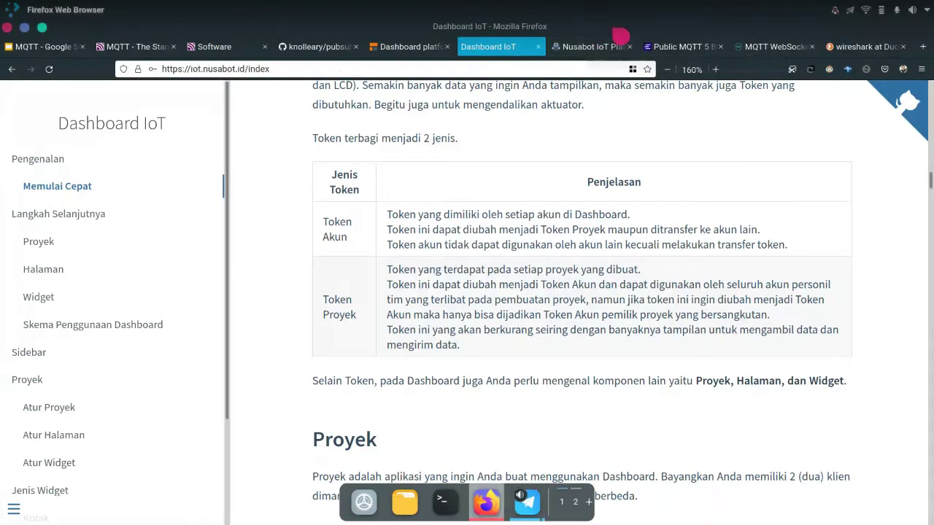
click(618, 38)
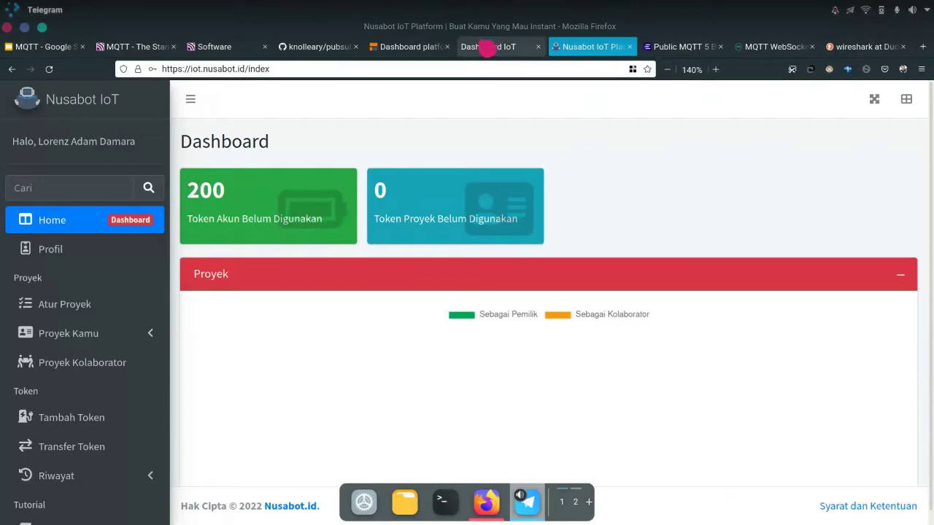
click(500, 52)
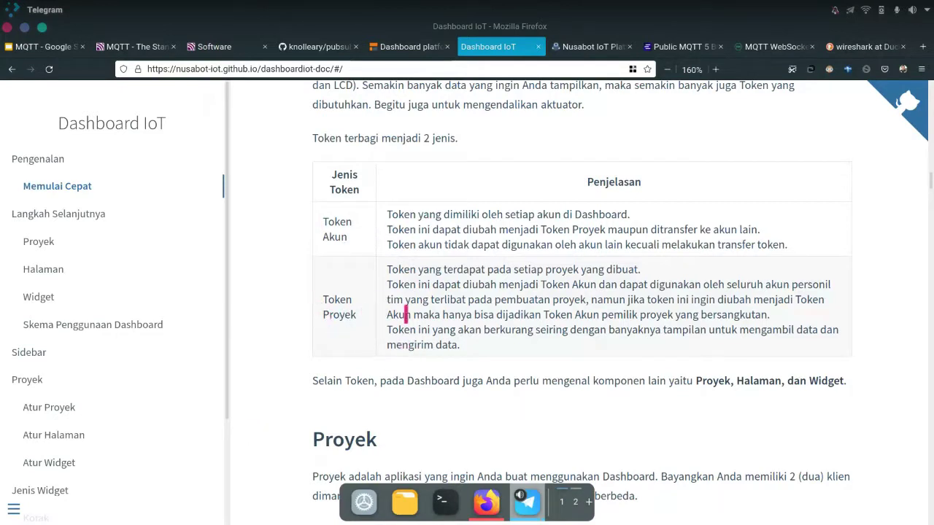
Scroll from the token table down to the Proyek section about projects for separate clients
click(408, 210)
scroll(430, 356, down, 3)
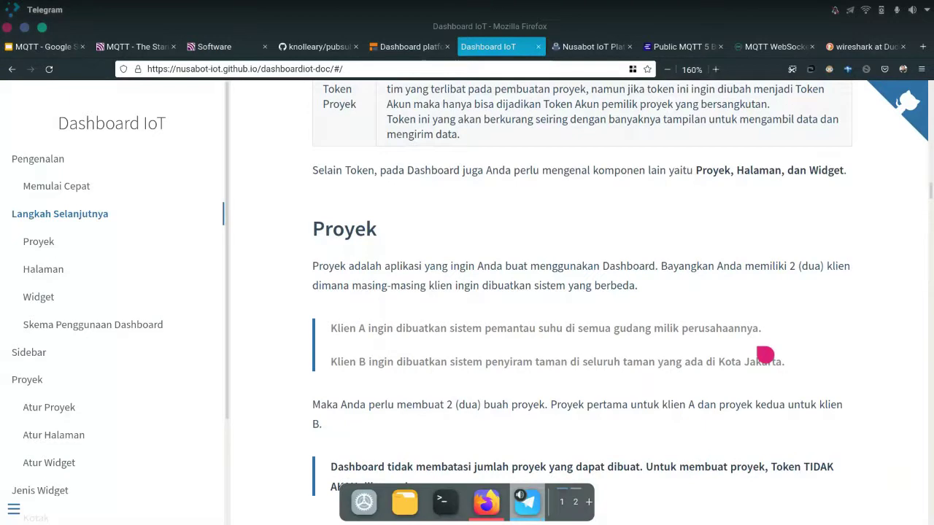
scroll(764, 355, down, 4)
scroll(766, 356, up, 2)
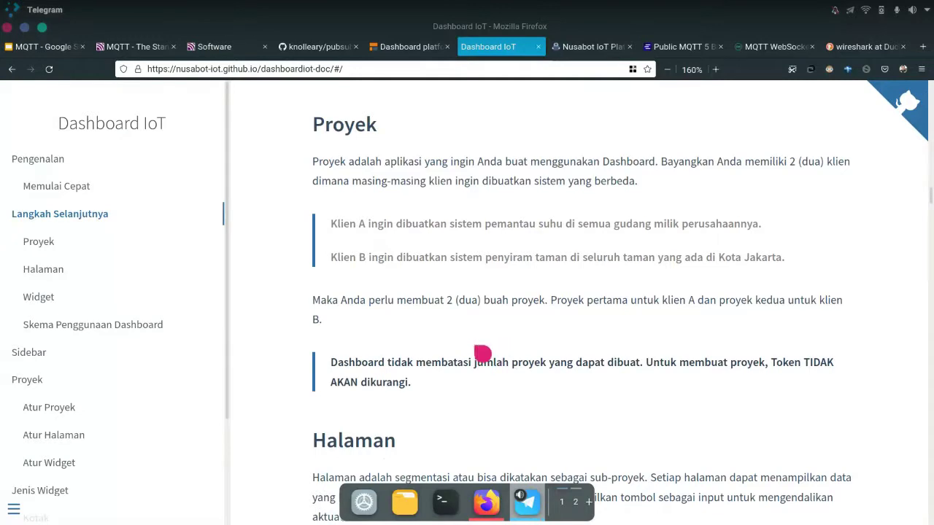
Scroll through the Halaman and Widget sections toward the Skema Penggunaan Dashboard diagram
scroll(484, 355, down, 5)
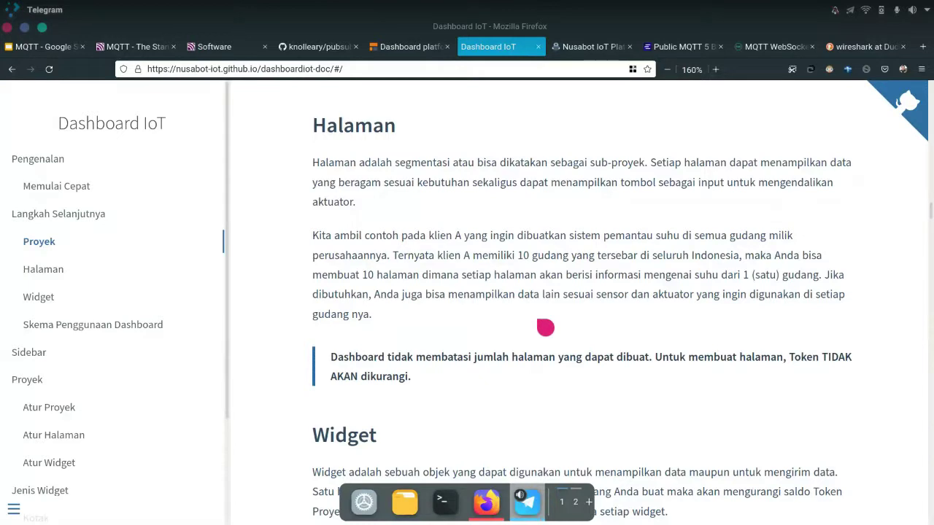
scroll(546, 328, down, 3)
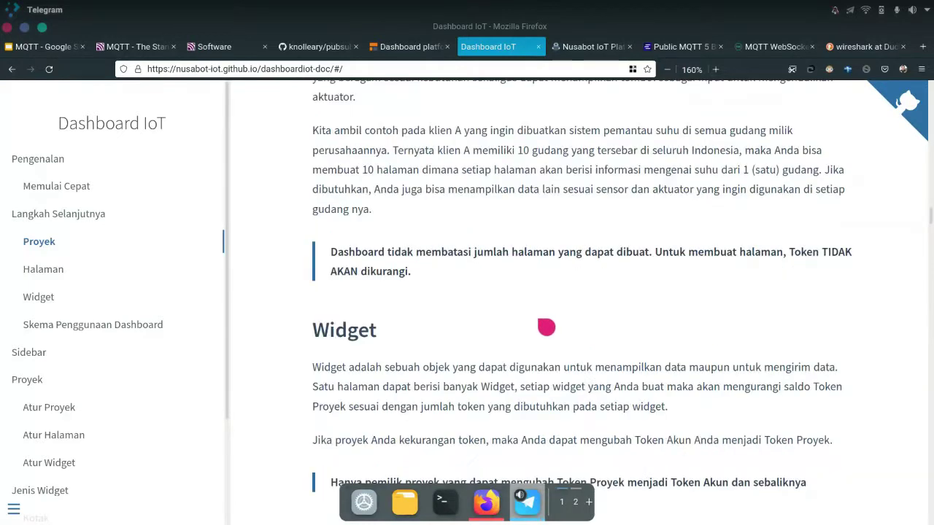
scroll(546, 326, down, 2)
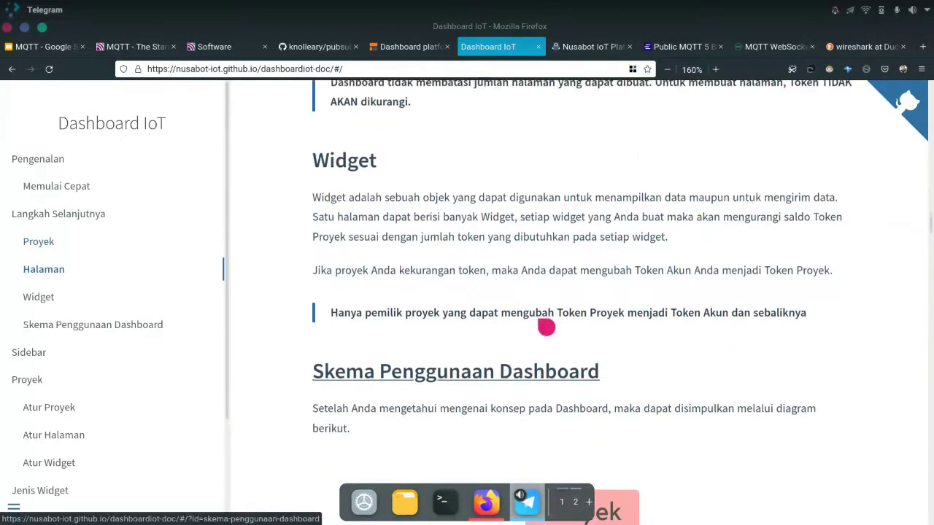
scroll(542, 324, up, 2)
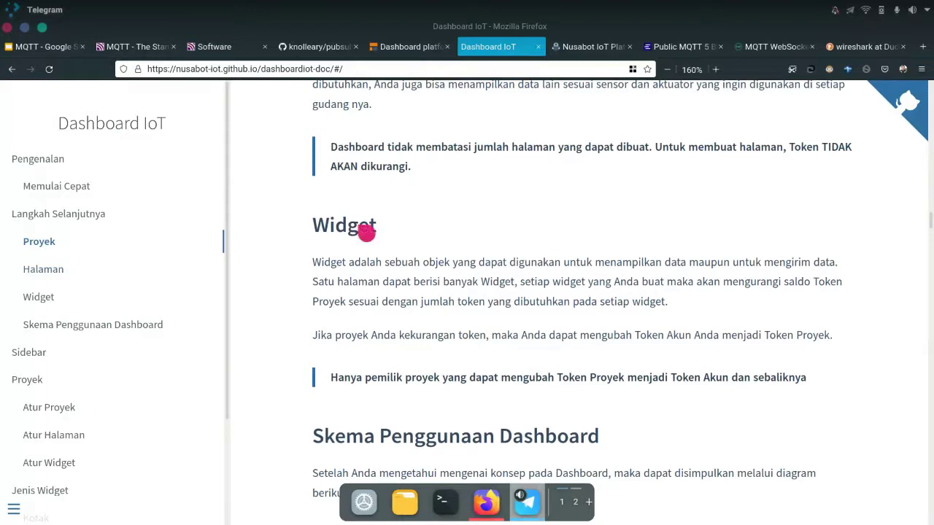
scroll(461, 248, up, 5)
scroll(461, 249, up, 4)
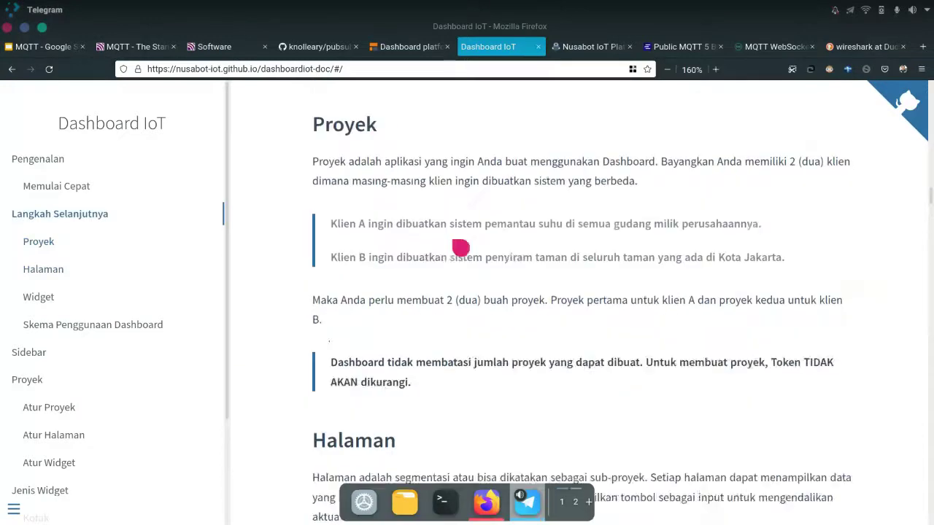
scroll(460, 270, down, 3)
scroll(457, 292, down, 11)
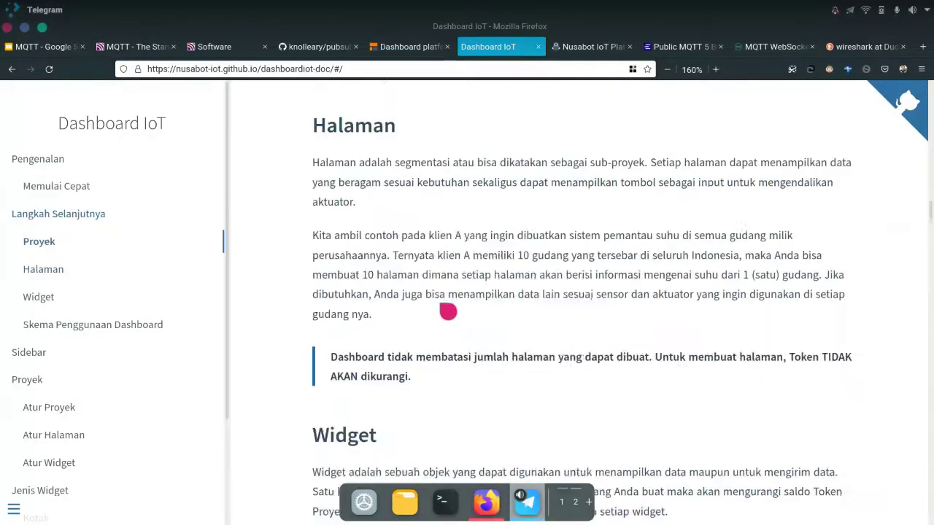
Scroll past the Proyek–Halaman–Widget diagram toward the Sidebar navigation section
scroll(471, 340, down, 1)
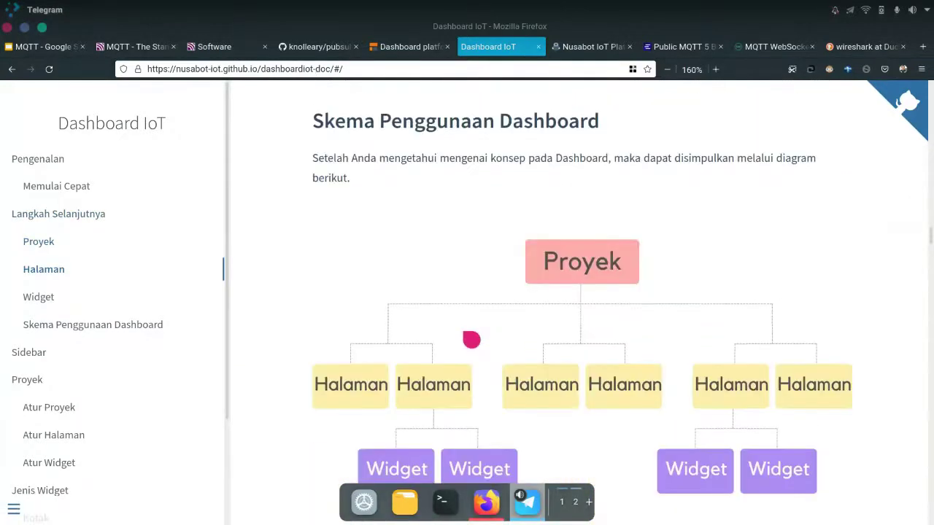
scroll(486, 294, down, 1)
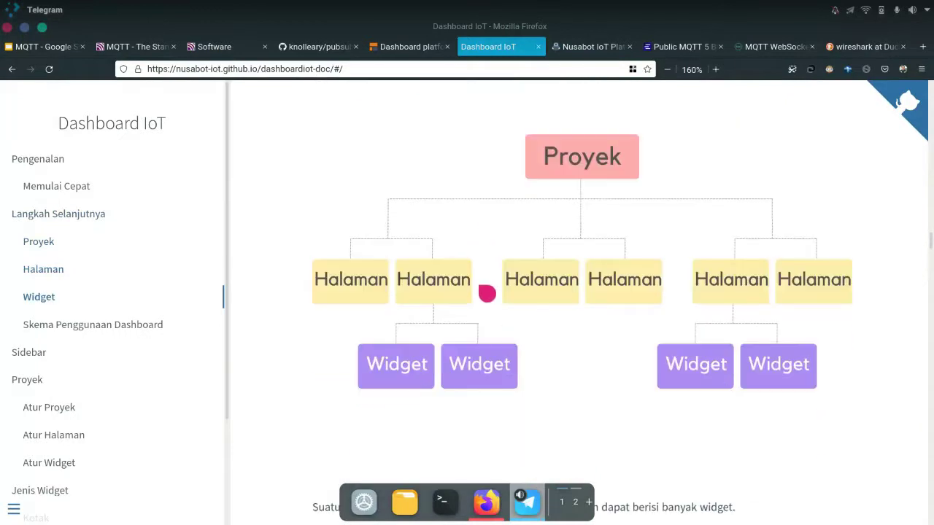
scroll(486, 293, up, 1)
scroll(487, 294, down, 1)
key(alt+Tab)
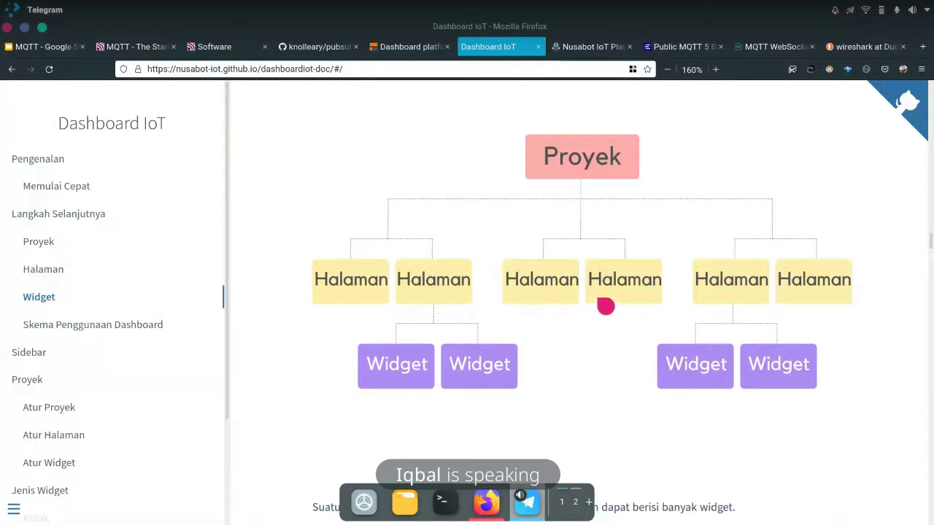
scroll(430, 233, down, 5)
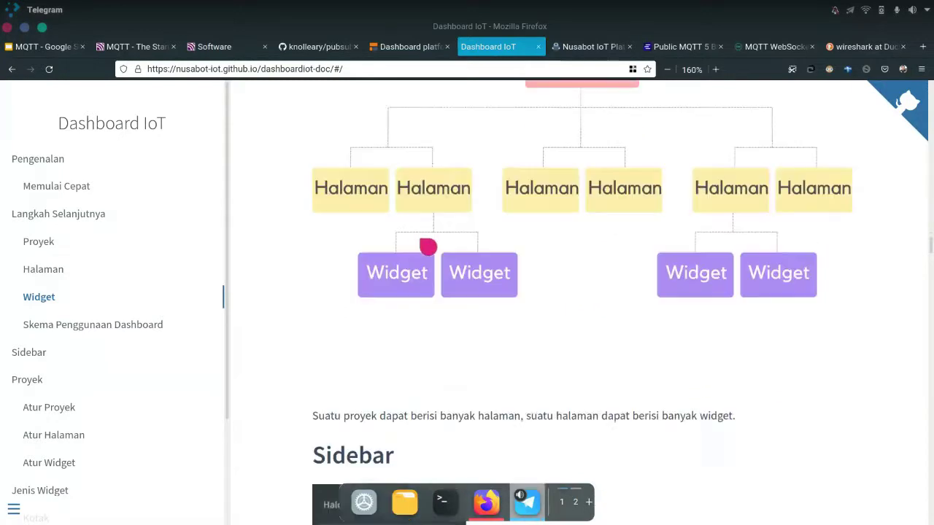
Scroll past the Sidebar and Proyek screenshots to the Atur Proyek input-field table
scroll(613, 232, down, 5)
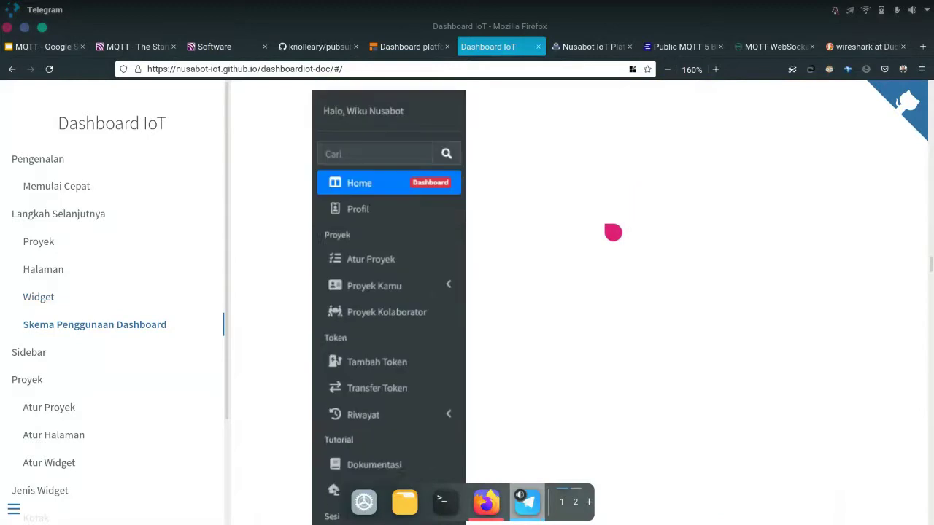
scroll(613, 232, up, 3)
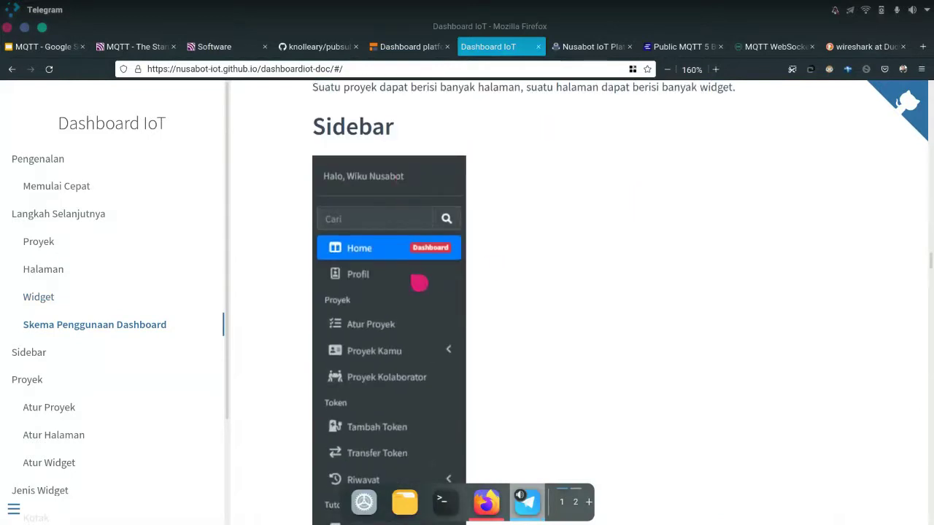
scroll(430, 277, down, 4)
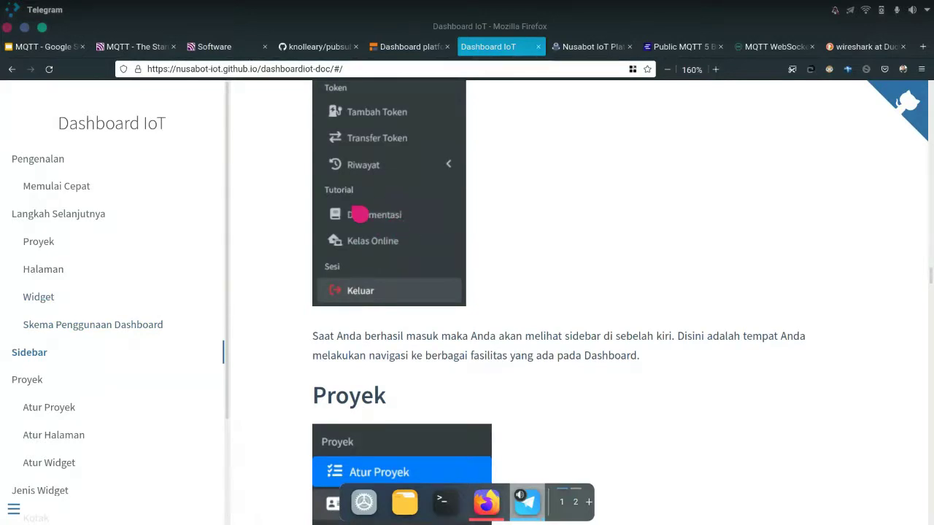
scroll(358, 211, up, 5)
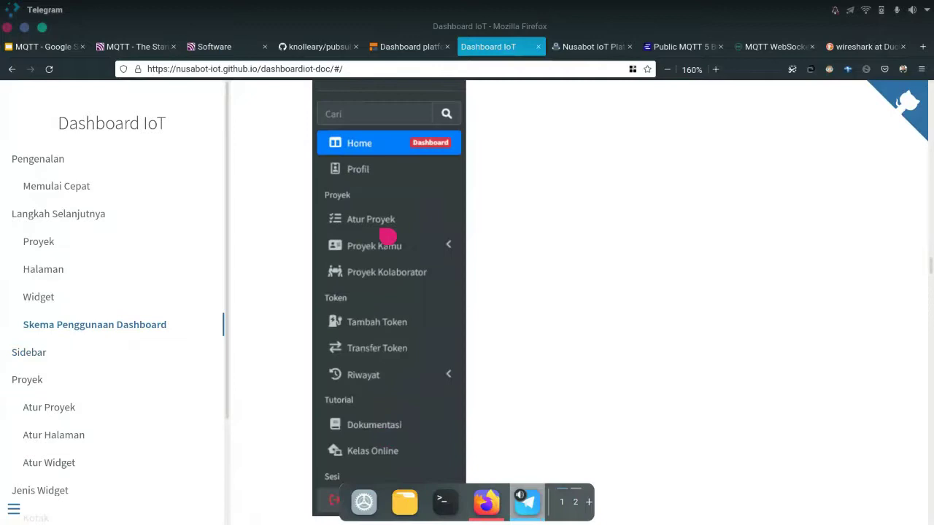
scroll(598, 305, down, 5)
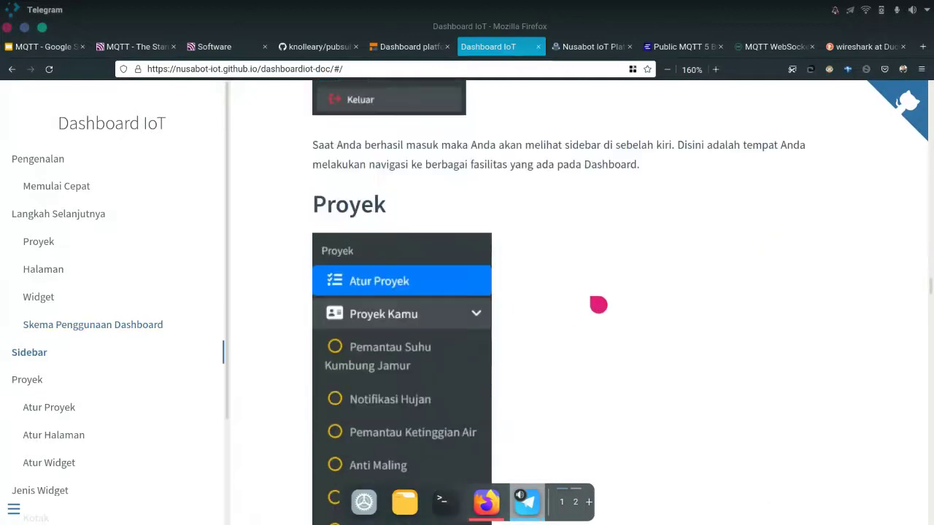
scroll(600, 303, down, 2)
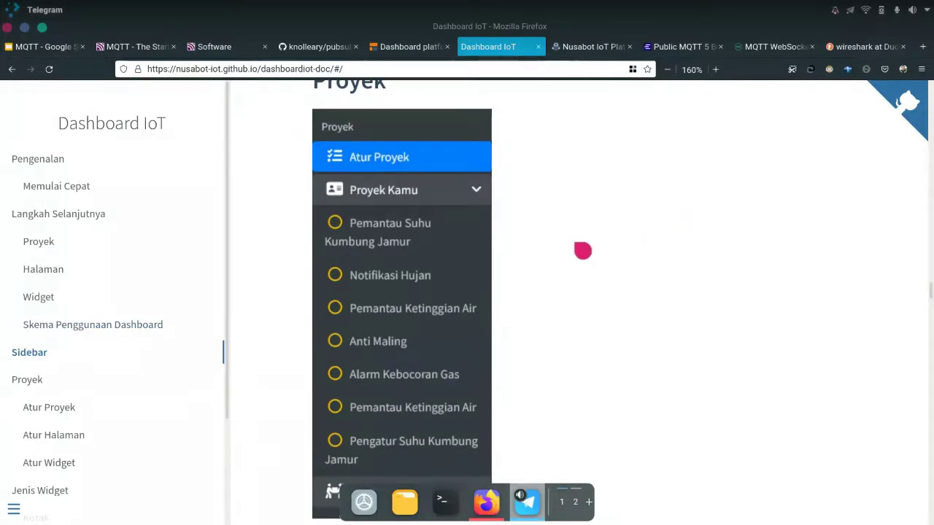
scroll(583, 250, down, 4)
scroll(583, 250, down, 6)
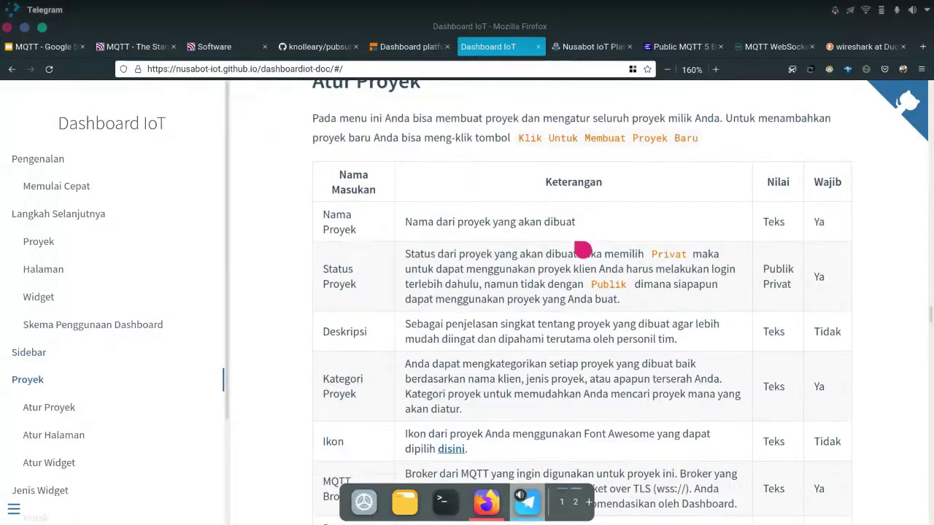
scroll(575, 242, up, 3)
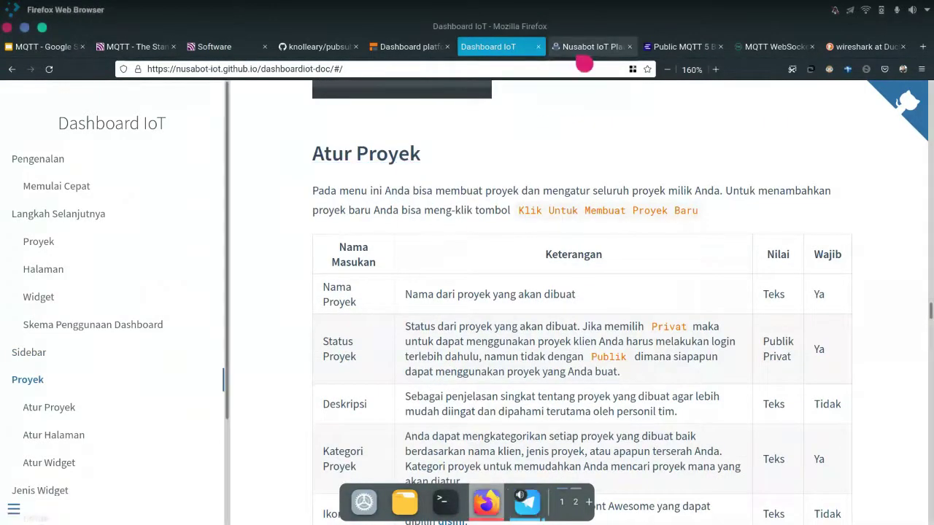
click(590, 48)
Go to Atur Proyek in the sidebar and start a new project via 'Klik Untuk Membuat Proyek Baru'
click(137, 309)
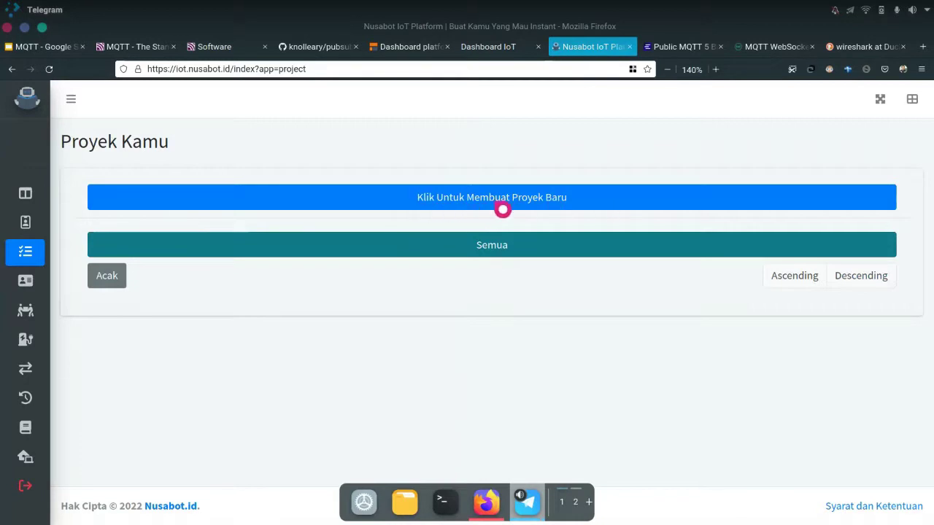
click(321, 213)
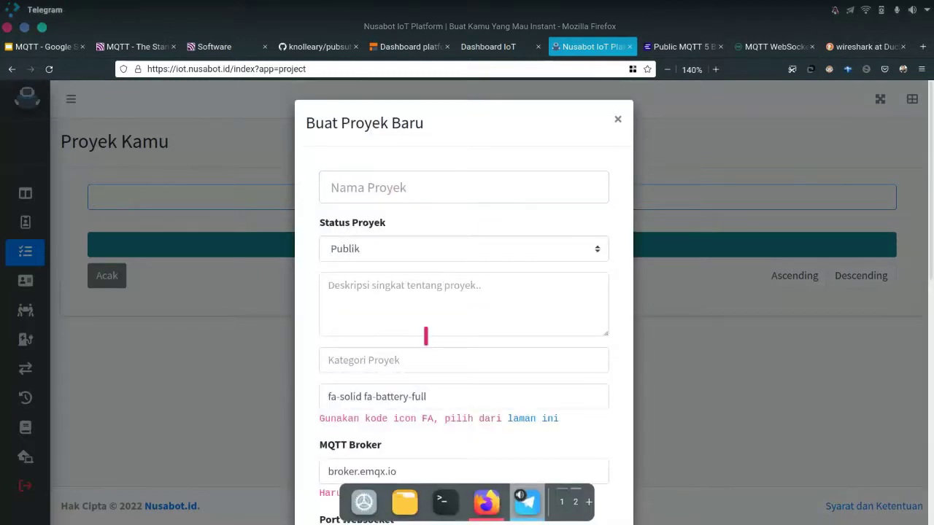
scroll(428, 333, down, 6)
scroll(409, 382, up, 6)
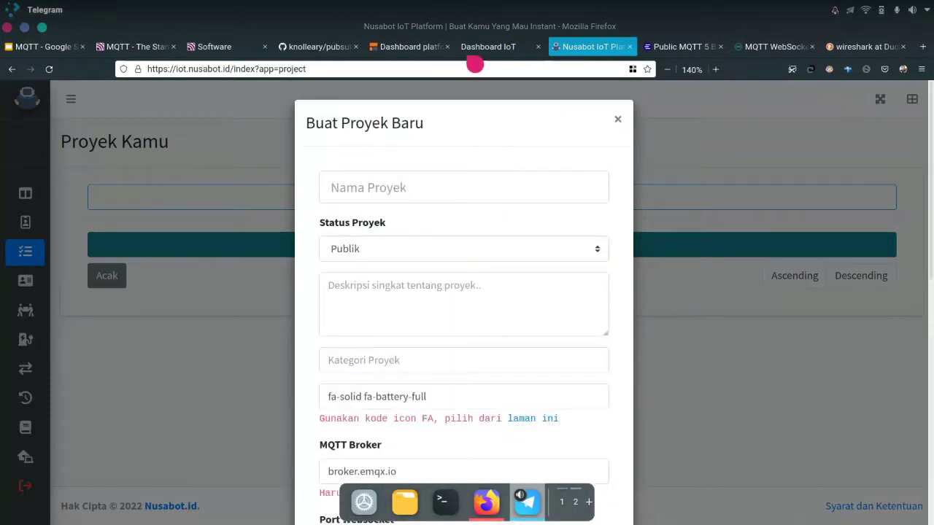
Return to the docs' Atur Proyek table of Nama Proyek, Status Proyek, Deskripsi and Kategori fields
click(485, 46)
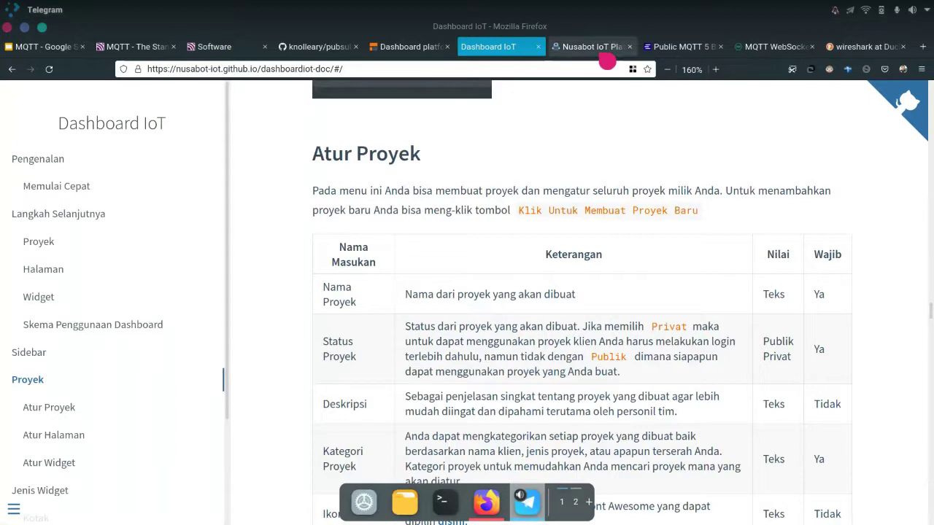
click(573, 60)
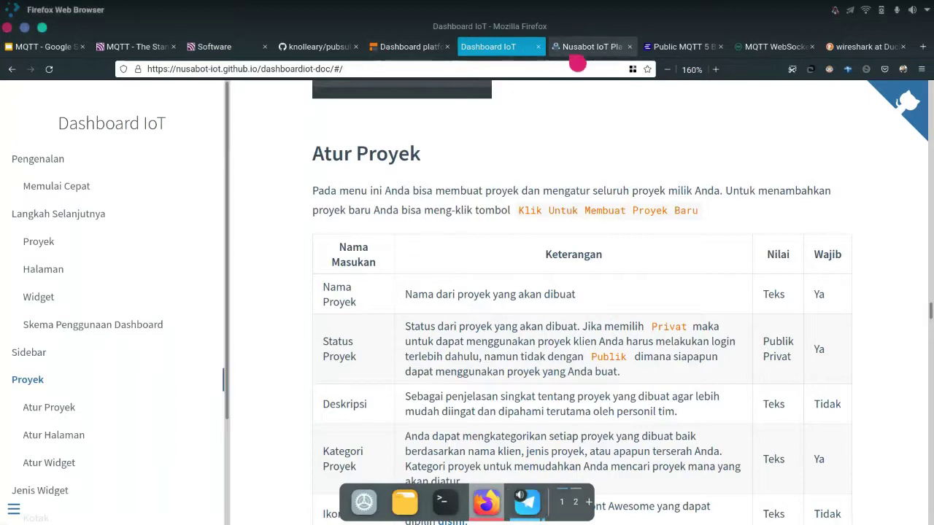
click(578, 48)
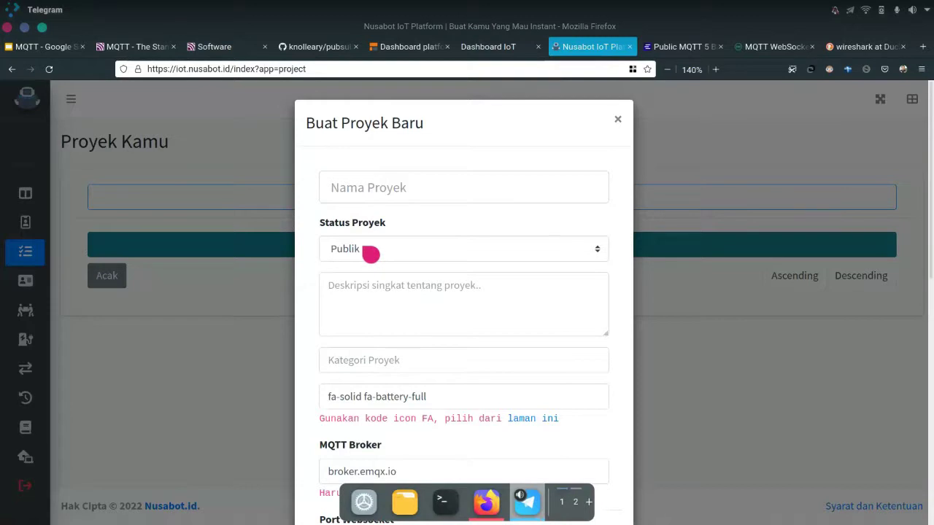
click(343, 249)
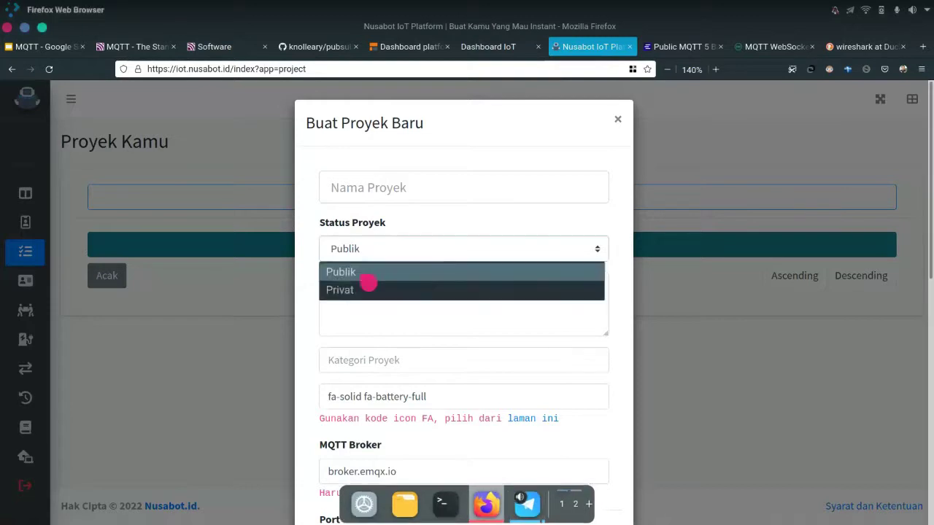
click(367, 223)
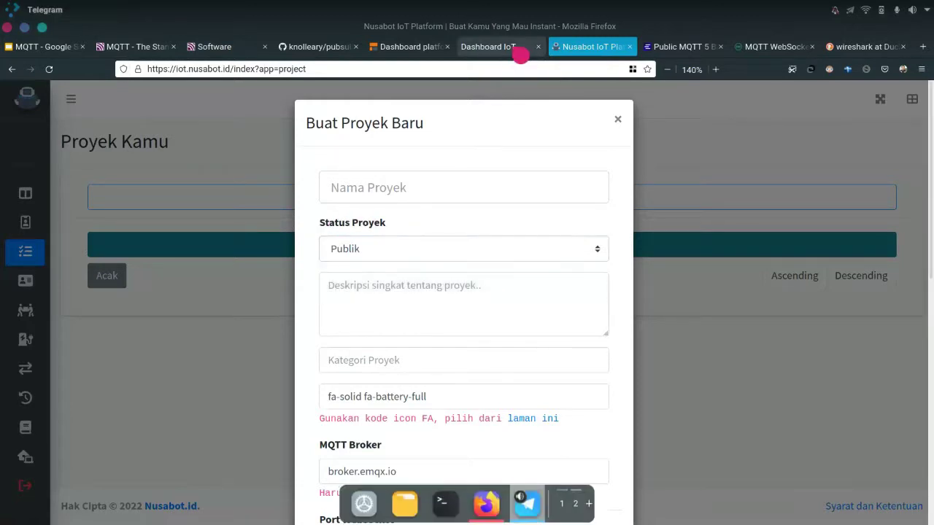
click(497, 46)
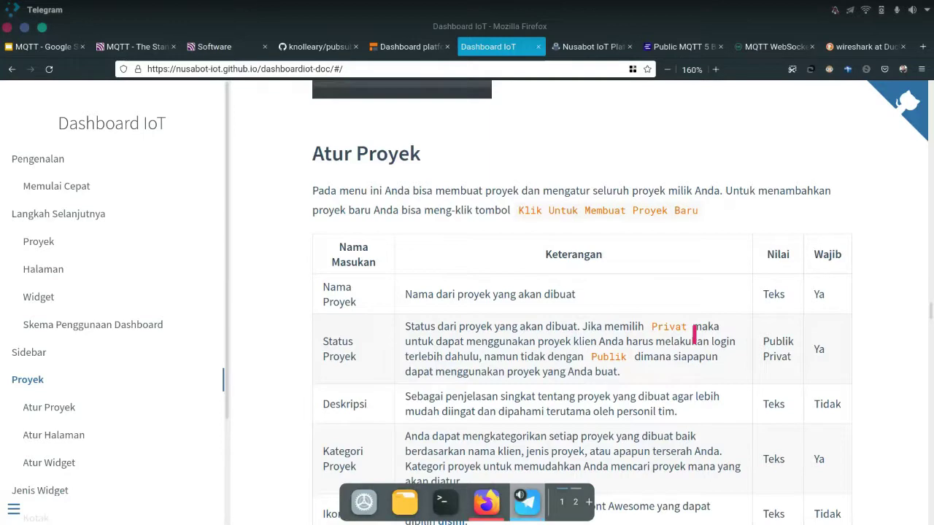
click(595, 48)
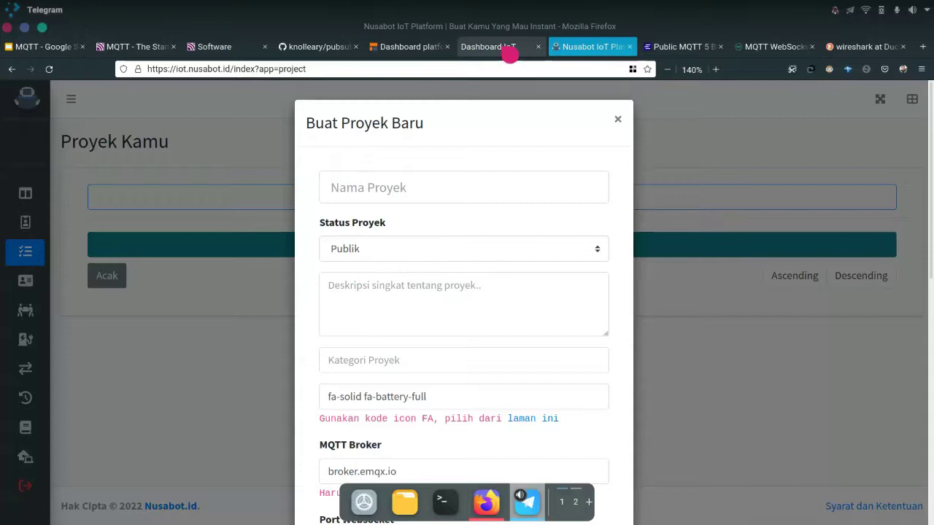
click(509, 53)
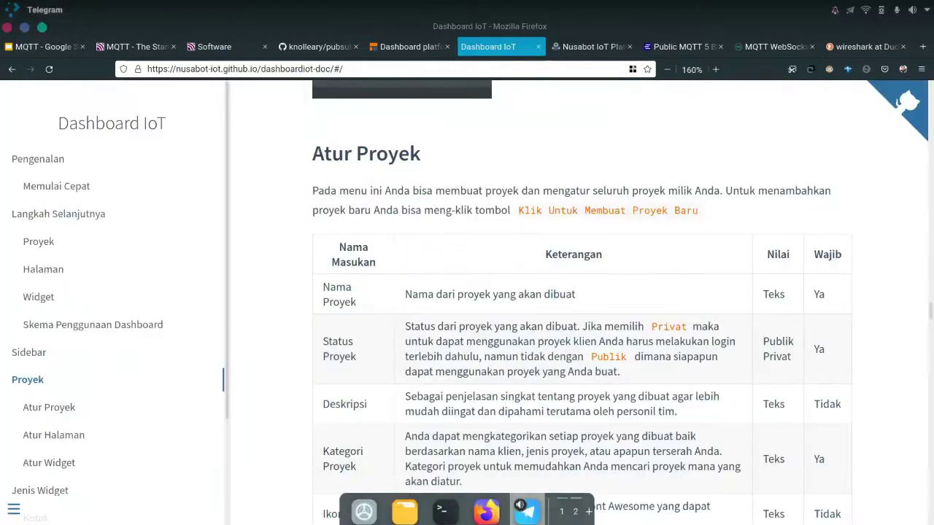
scroll(484, 351, down, 3)
scroll(484, 350, down, 1)
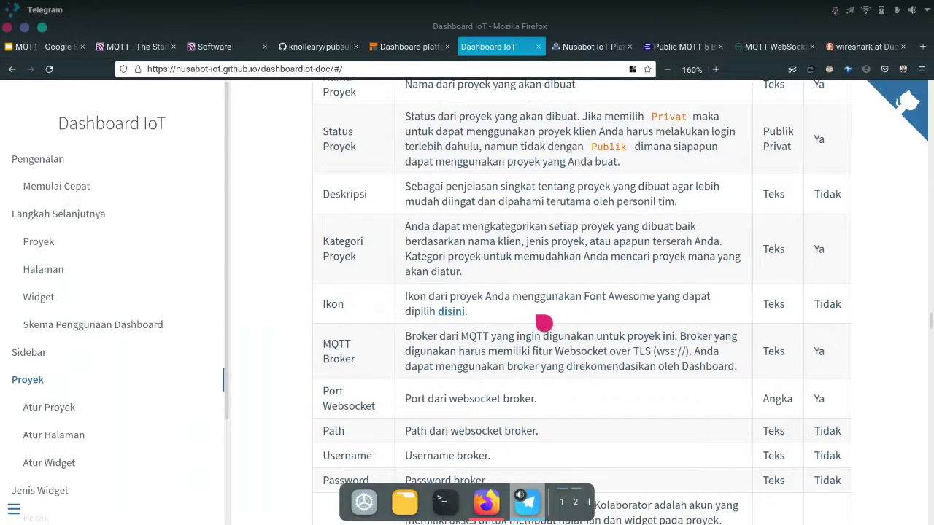
scroll(543, 322, down, 3)
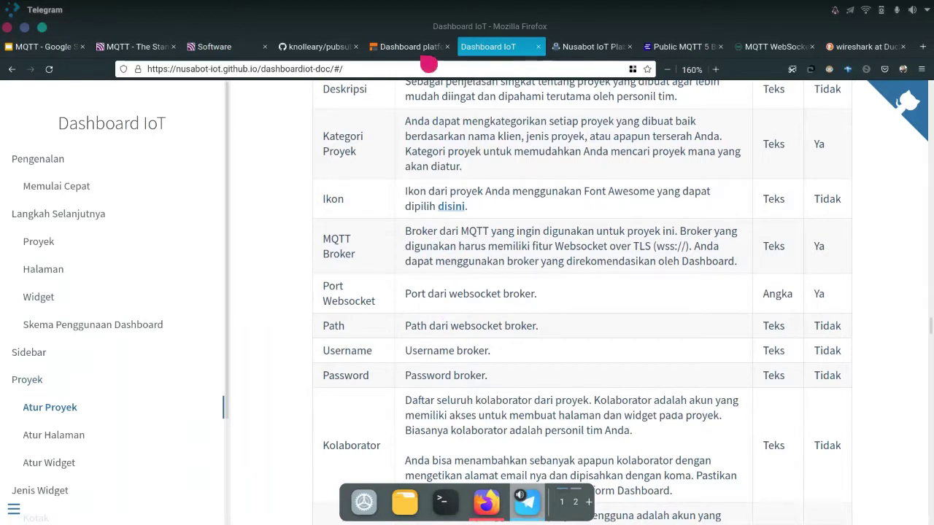
click(426, 49)
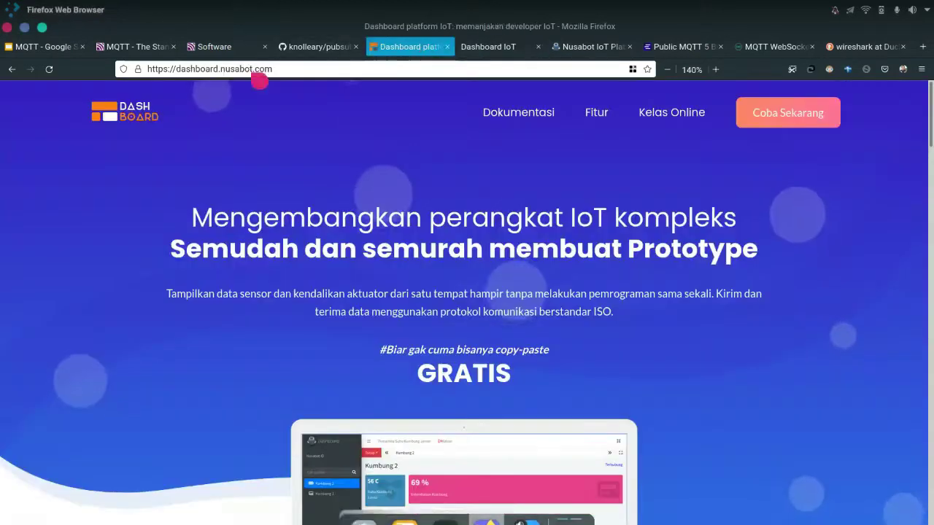
click(488, 48)
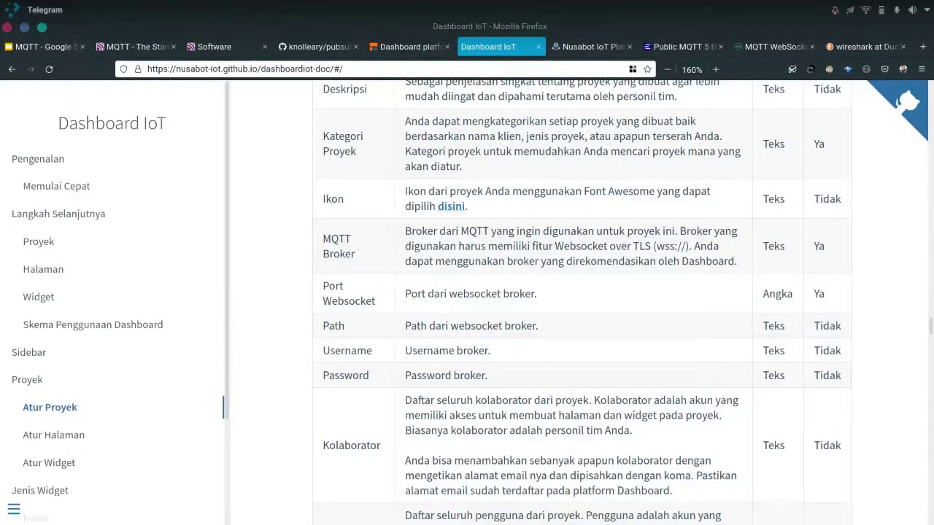
mouse_move(520, 496)
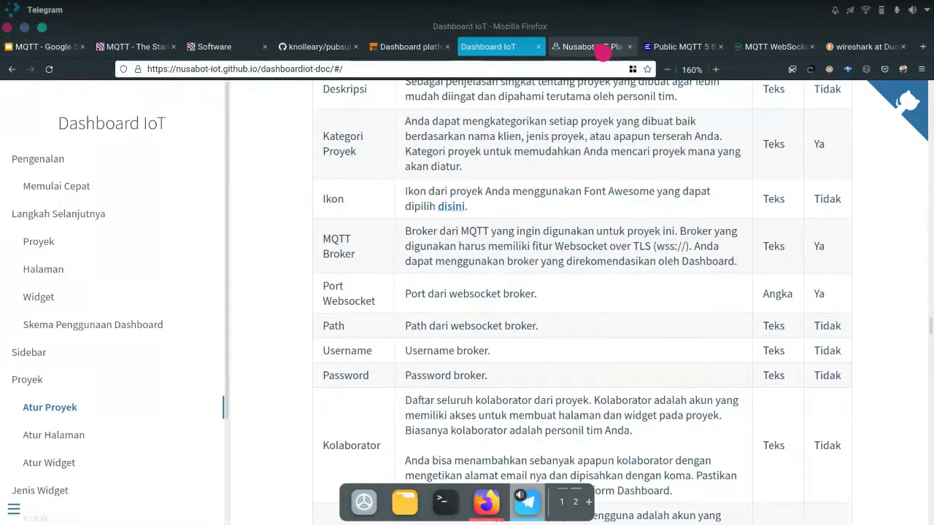
Return to the new-project form with broker.emqx.io, port 8084 and path /mqtt, and focus the MQTT Broker field
click(601, 48)
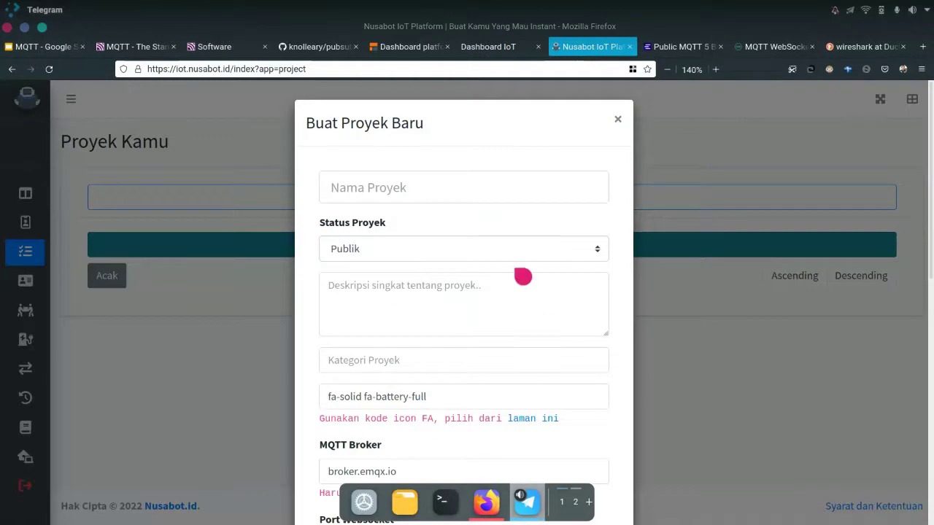
scroll(437, 350, down, 2)
scroll(433, 359, down, 4)
click(404, 221)
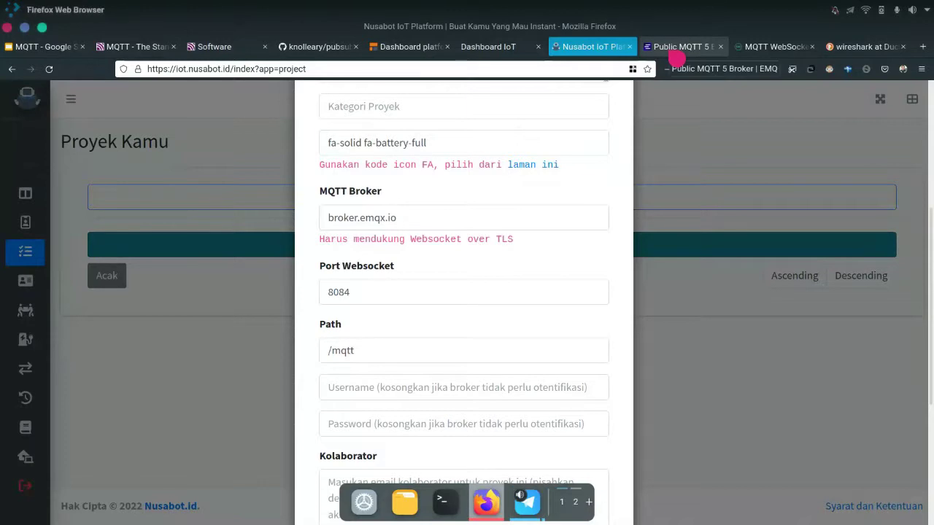
click(677, 51)
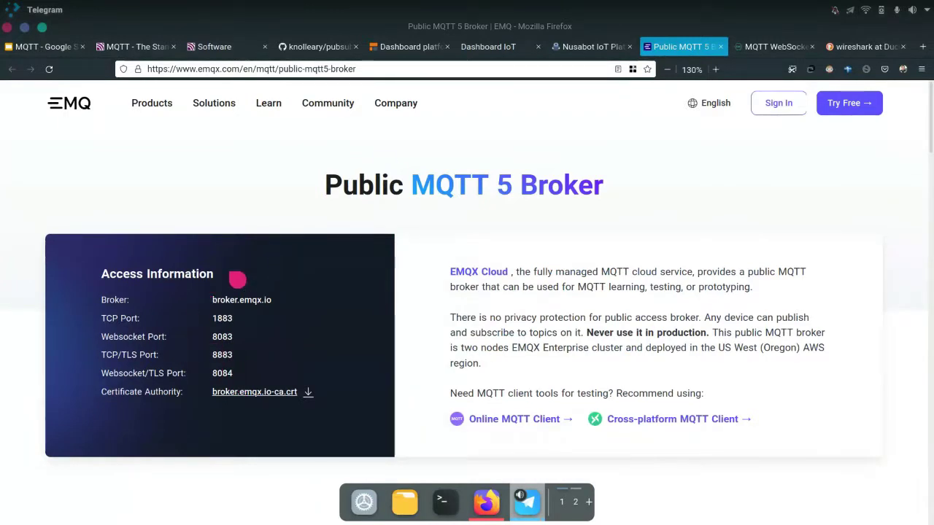
click(486, 53)
click(387, 47)
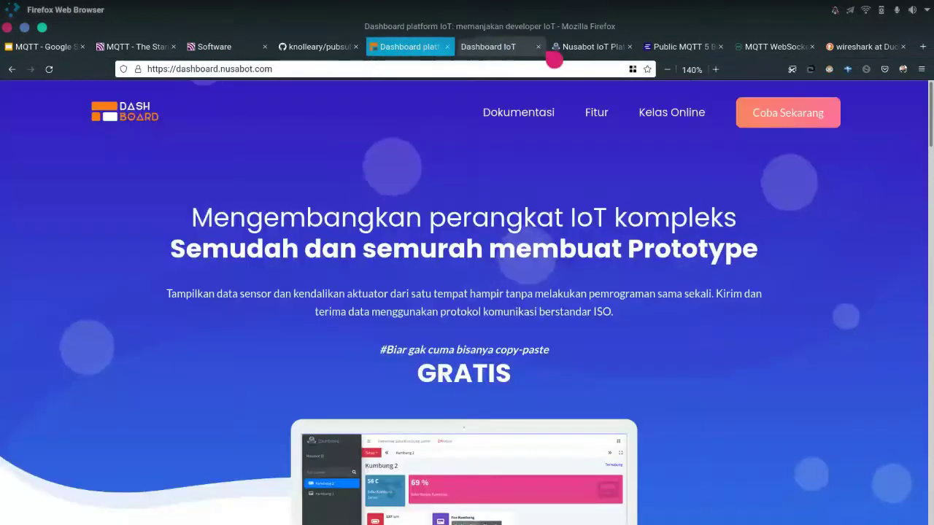
click(487, 46)
click(587, 47)
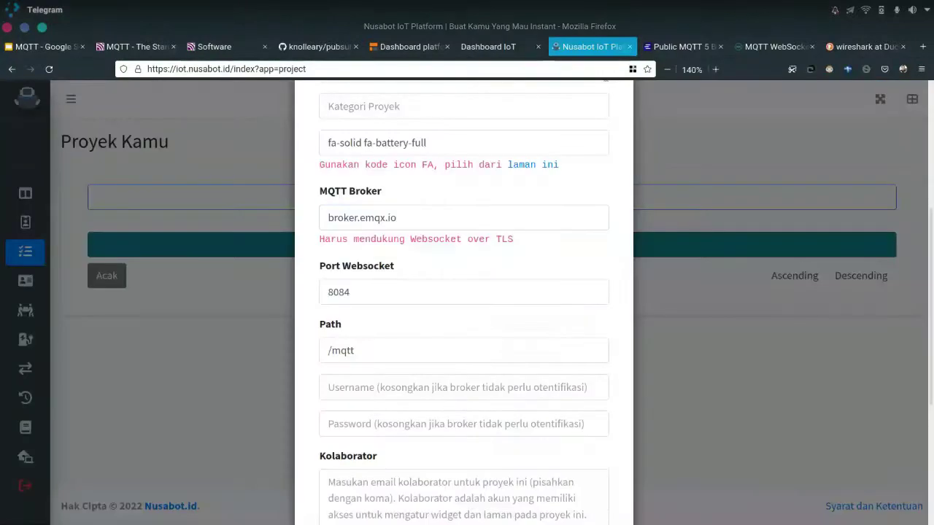
Name the new project 'Pemantau Ketinggian Air'
scroll(511, 328, down, 4)
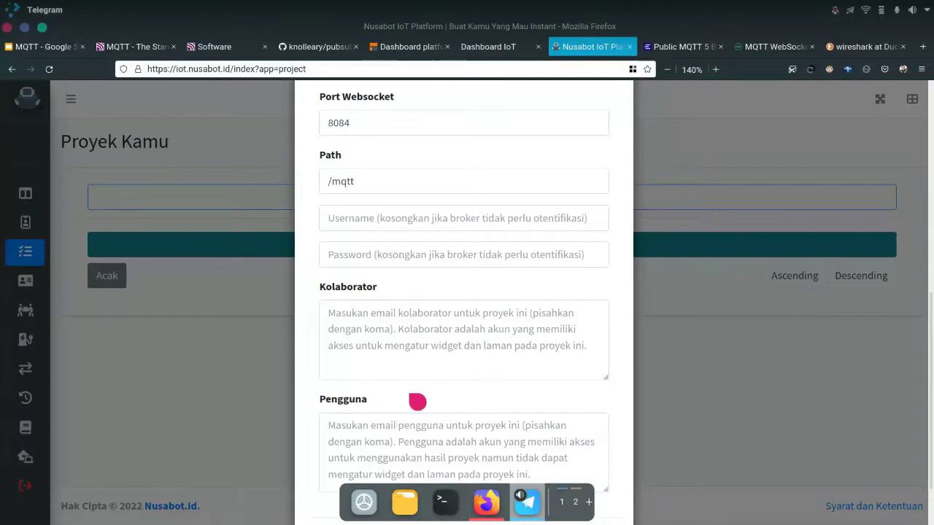
scroll(412, 398, down, 2)
scroll(407, 390, up, 6)
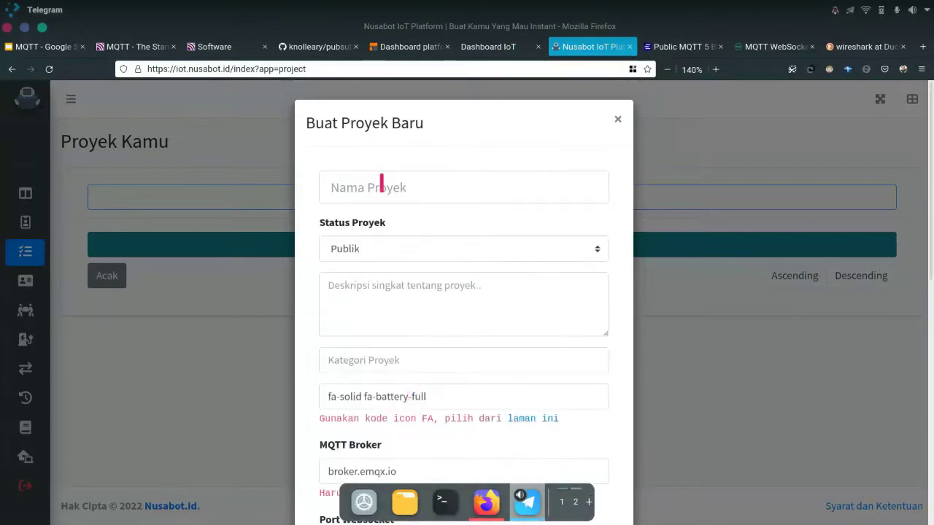
click(381, 187)
text(Pem)
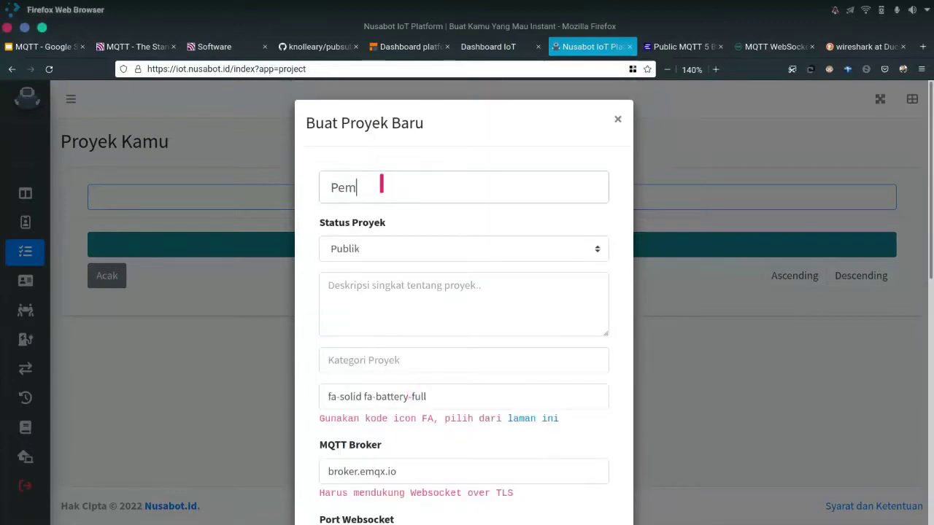
text(antau)
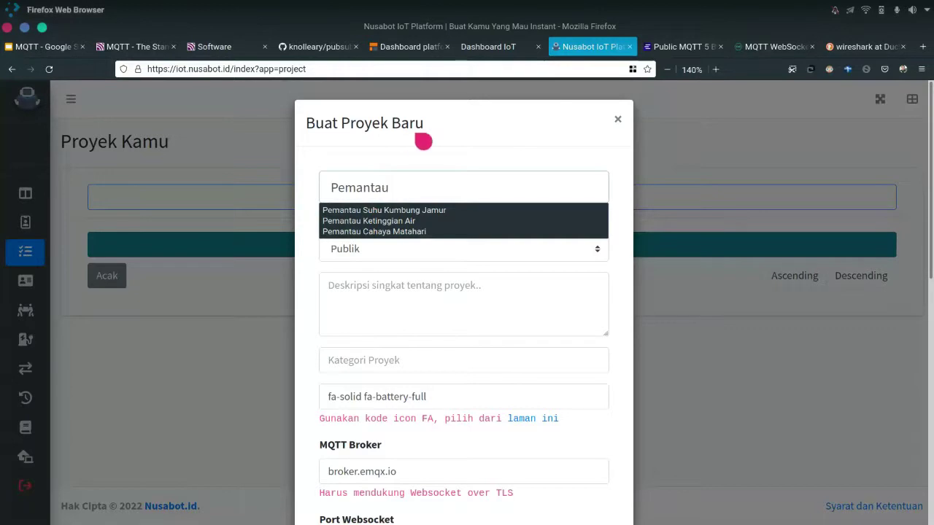
text( Ketinggian)
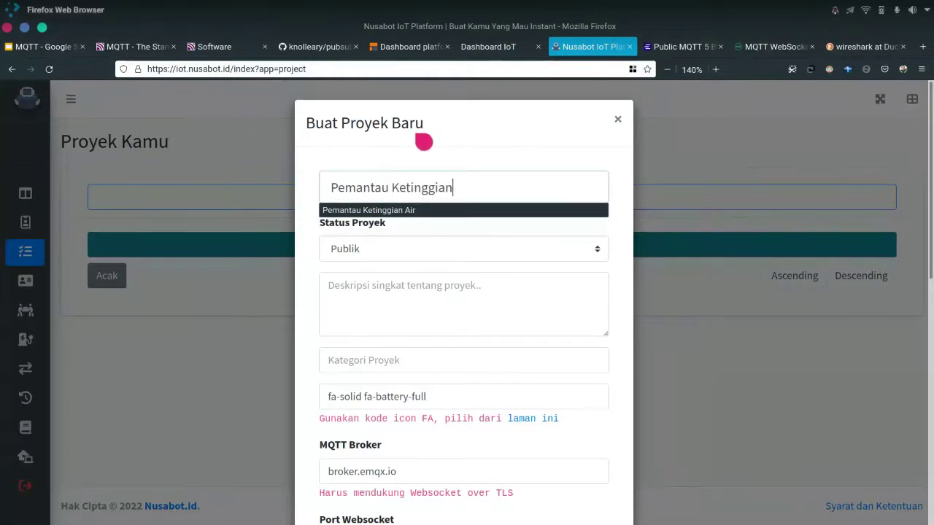
text( Air)
key(Tab)
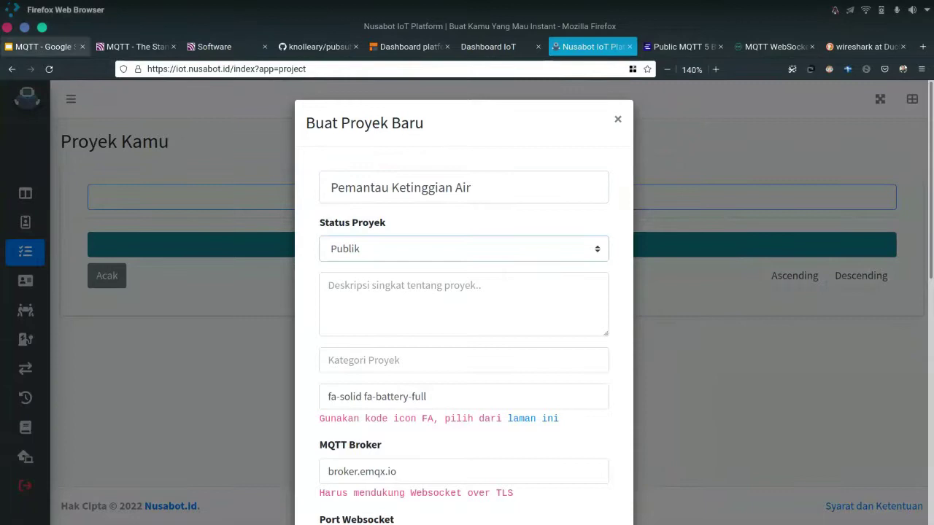
Describe it as 'Untuk memantau ketinggian air sungai di Kota Cirebon'
click(354, 286)
text(Untuk memanrtau ket)
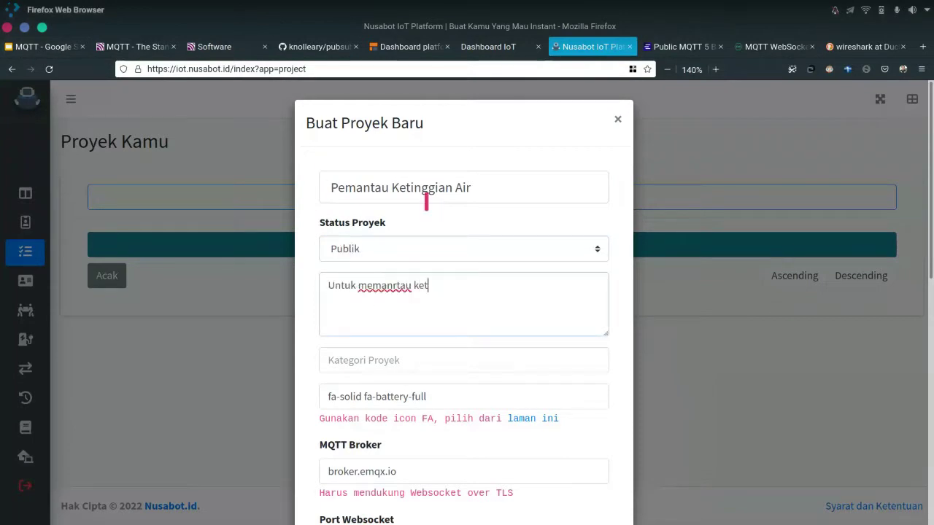
key(ctrl+Left)
key(ctrl+Left)
key(BackSpace)
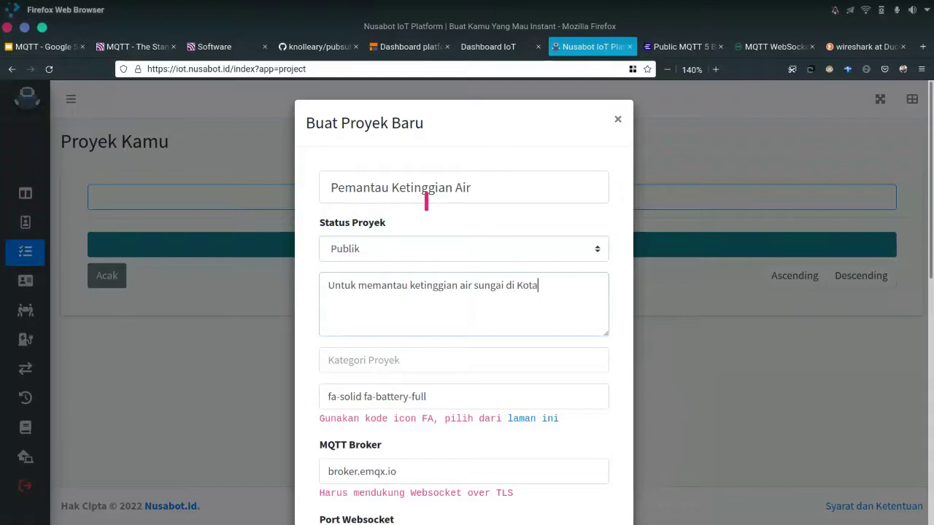
text(irebon)
Set the category to Air and create the project
click(405, 362)
text(Air)
scroll(309, 329, down, 3)
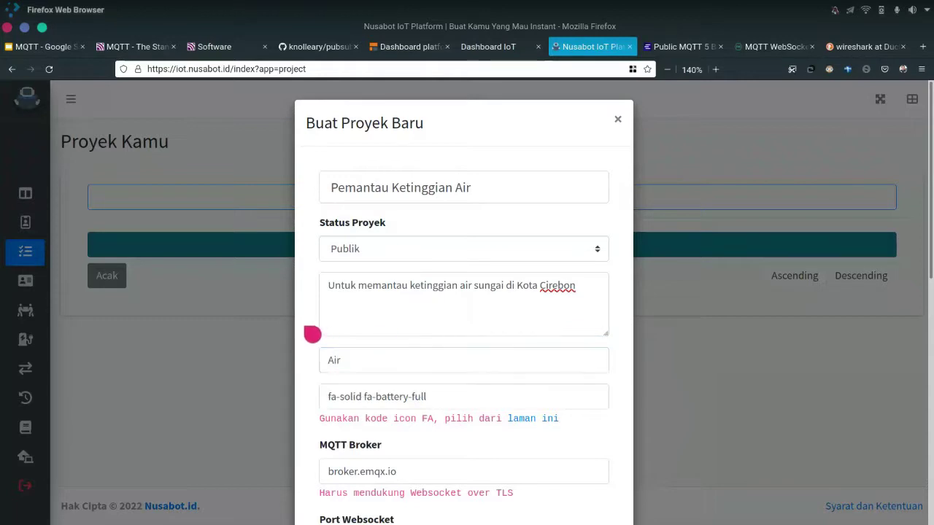
scroll(323, 334, down, 3)
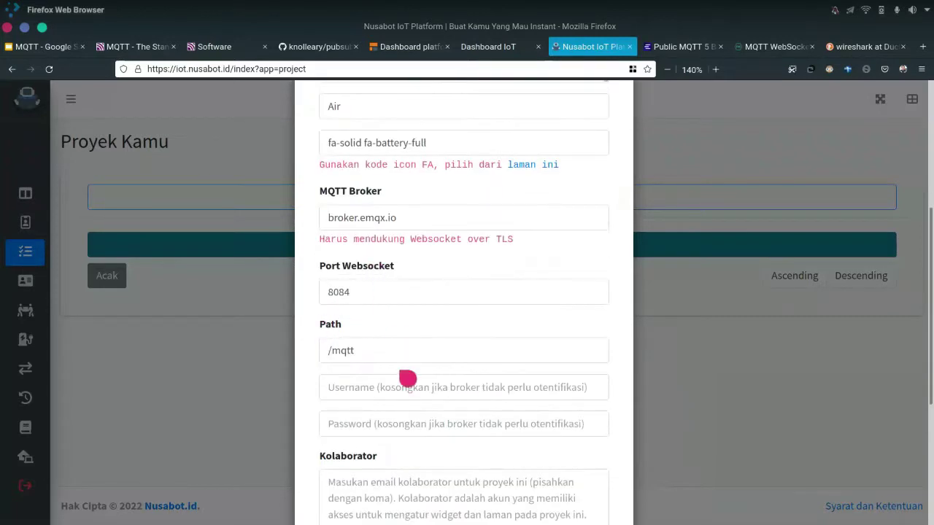
scroll(400, 393, down, 4)
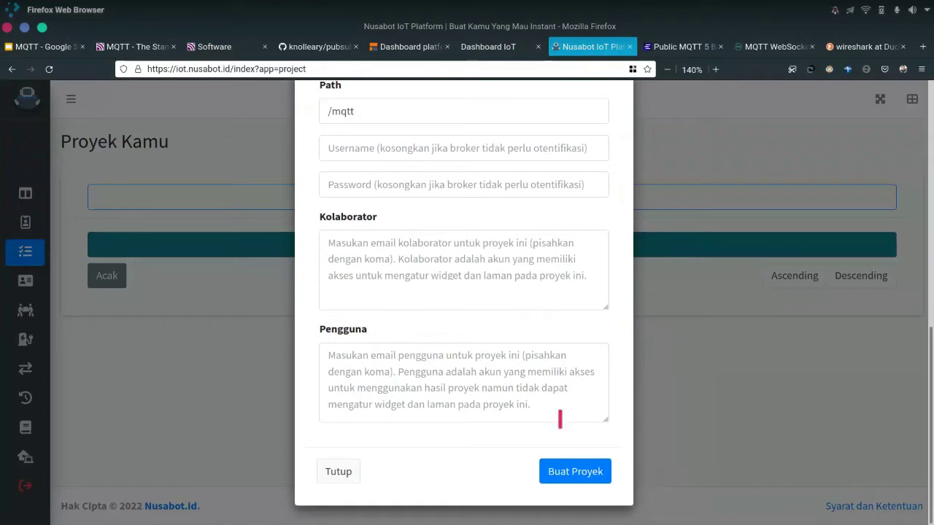
click(596, 485)
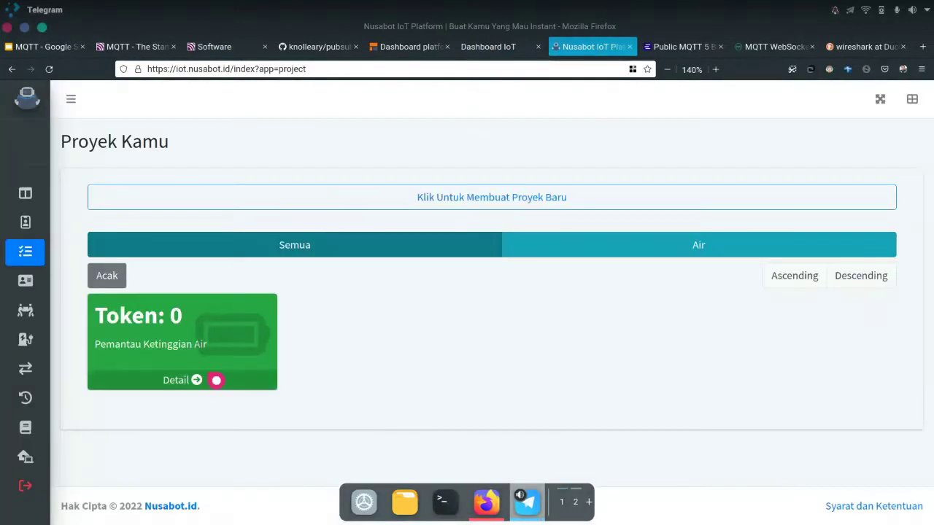
Filter the project list by Air, visit Home, then return to Atur Proyek
click(594, 258)
mouse_move(66, 194)
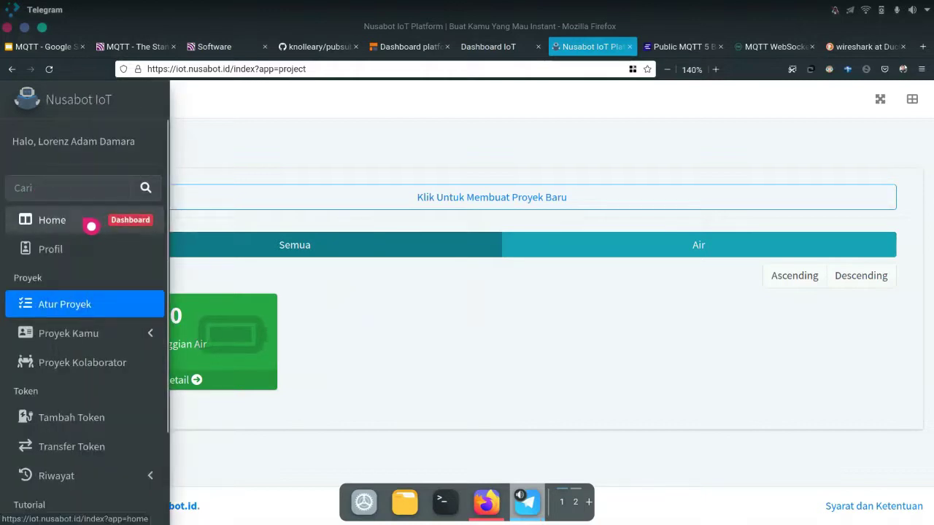
click(91, 226)
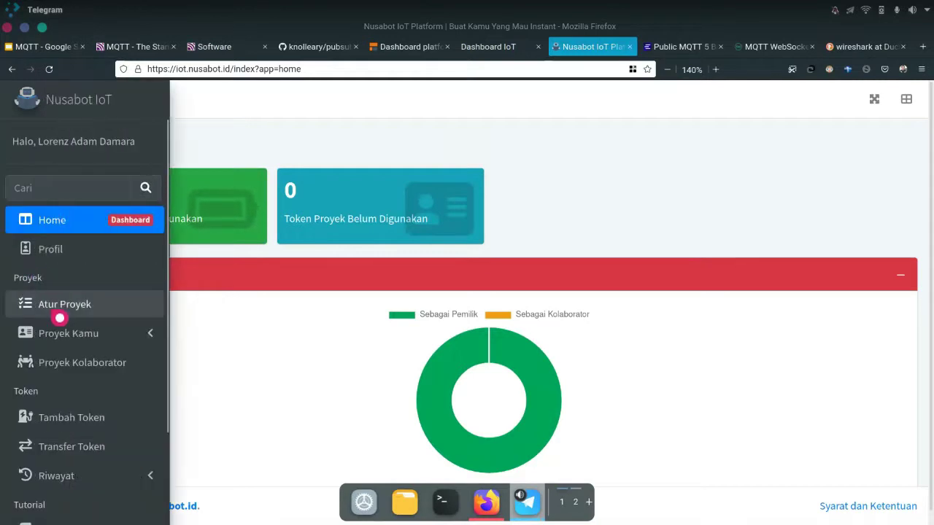
click(58, 312)
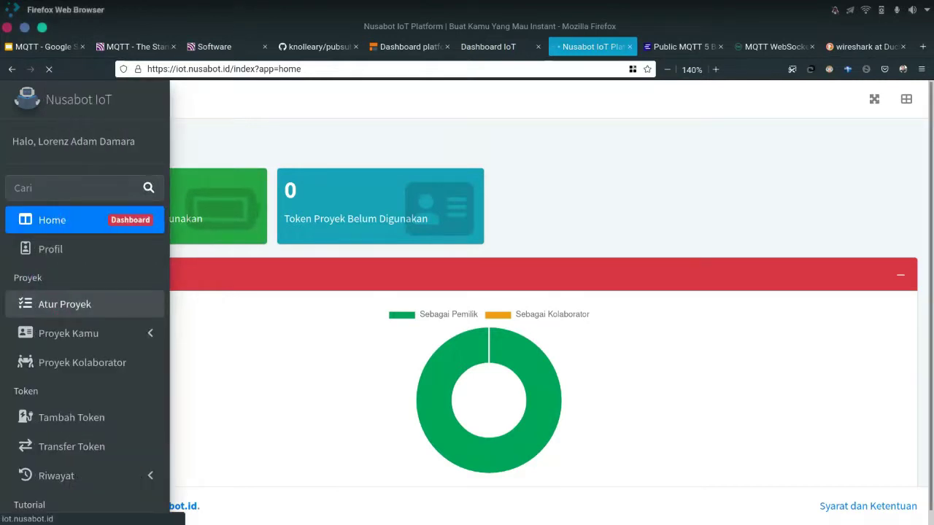
Review the Pemantau Ketinggian Air project's details and close them unchanged
mouse_move(527, 503)
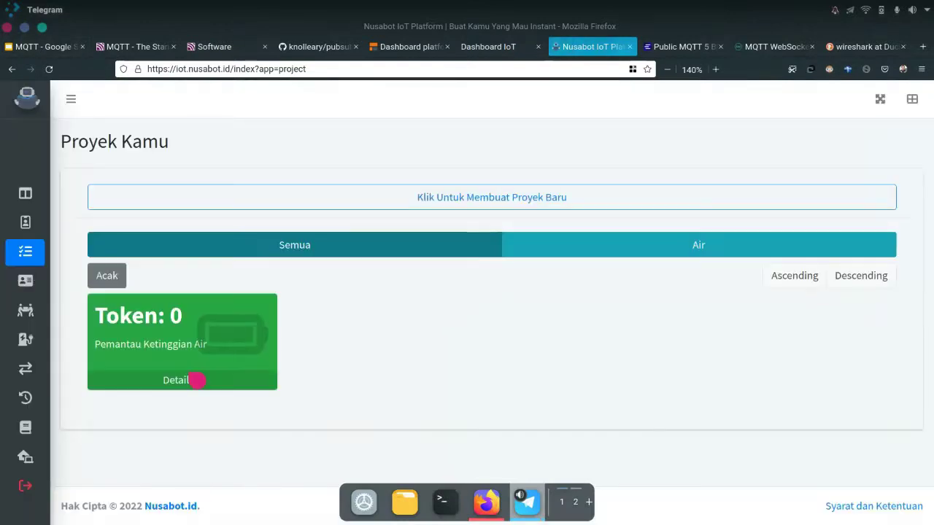
click(197, 384)
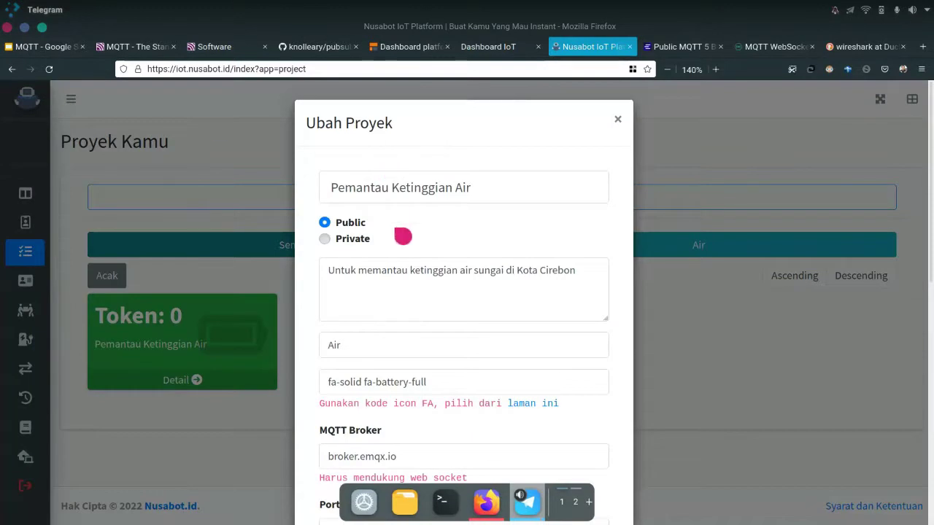
scroll(401, 372, down, 6)
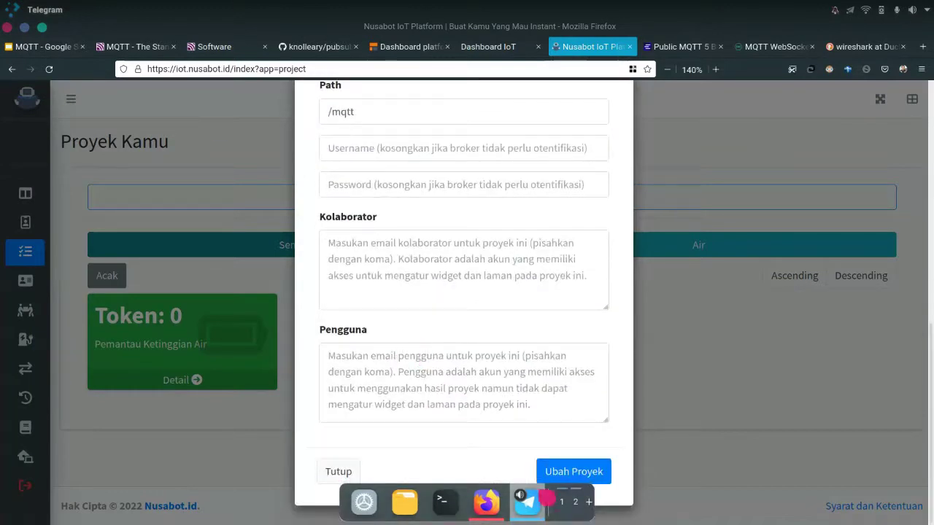
scroll(432, 276, up, 2)
scroll(430, 275, up, 4)
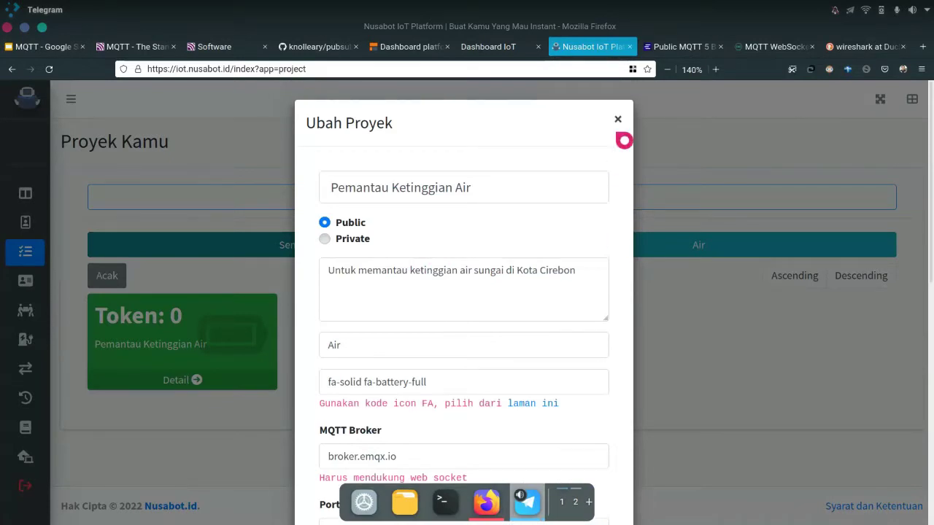
click(617, 119)
Expand Proyek Kamu in the sidebar and open Pemantau Ketinggian Air
mouse_move(22, 331)
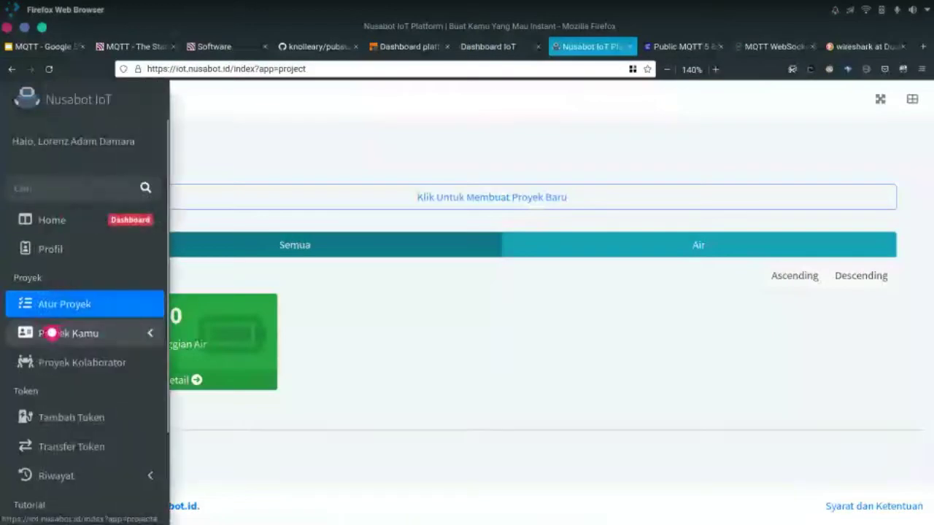
click(124, 339)
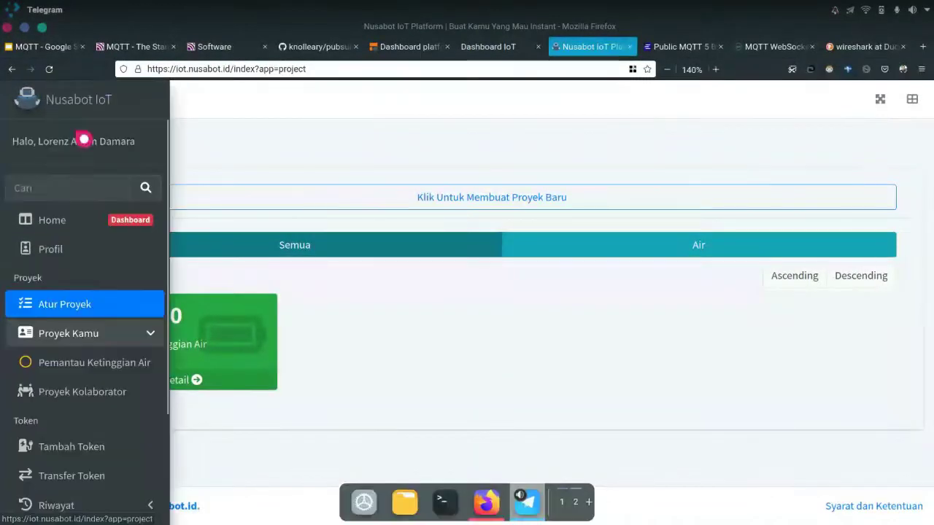
mouse_move(94, 267)
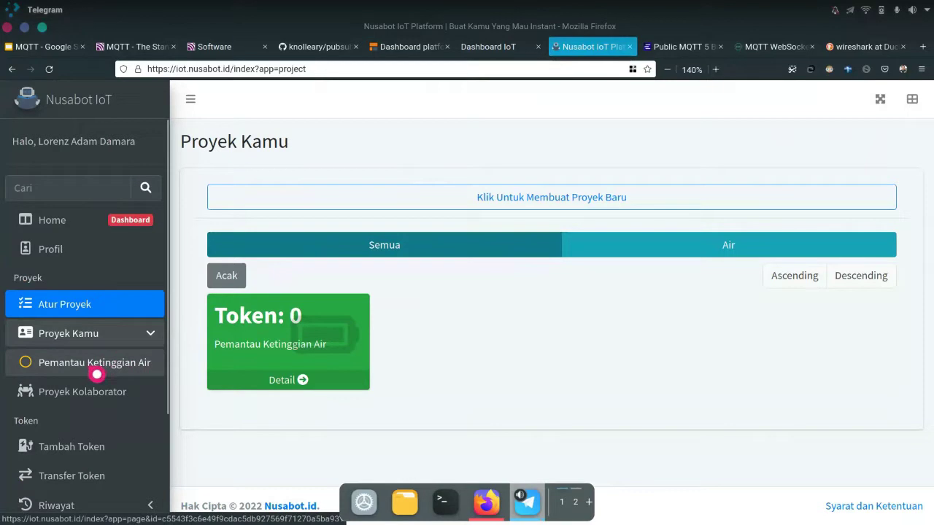
click(100, 373)
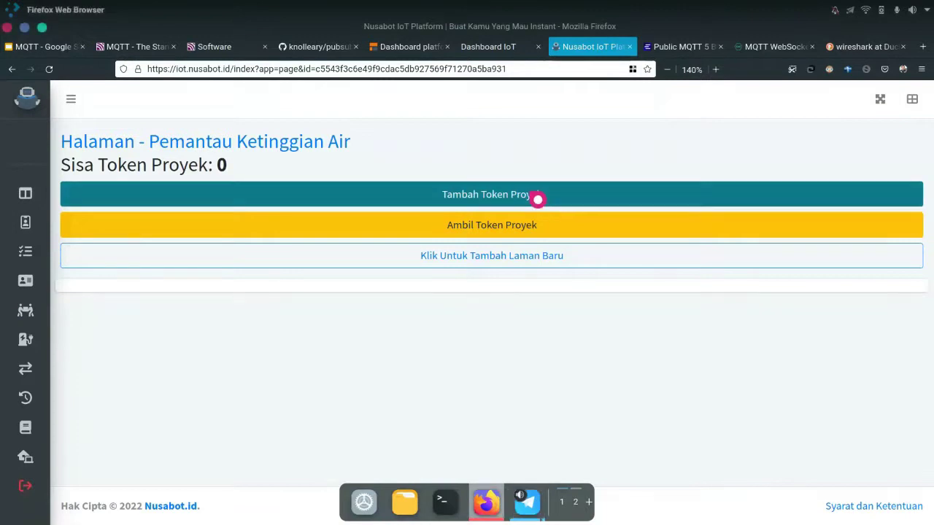
Move 200 account tokens into the Pemantau Ketinggian Air project
click(543, 196)
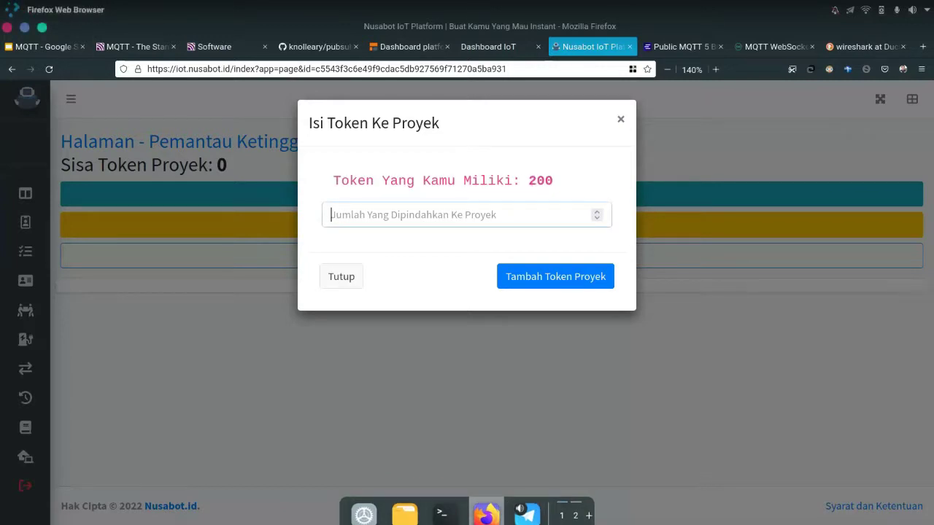
click(373, 208)
text(200)
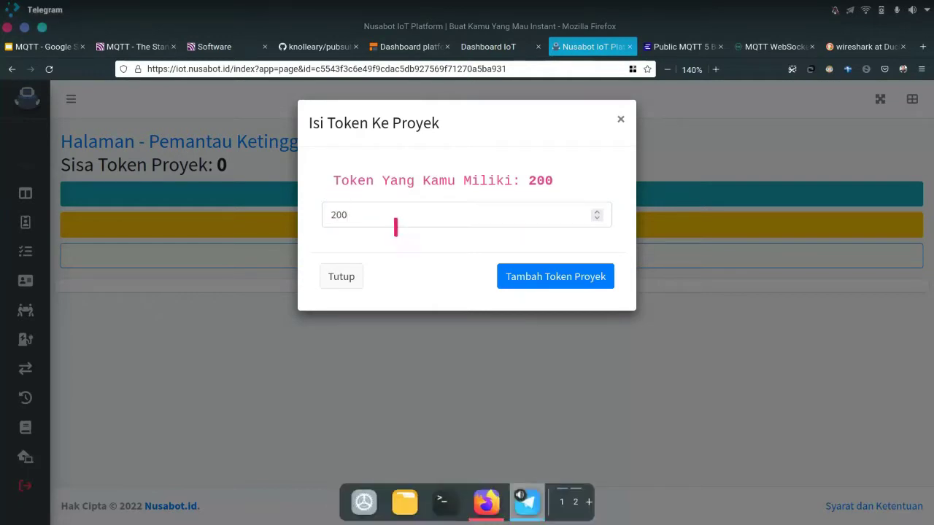
click(555, 283)
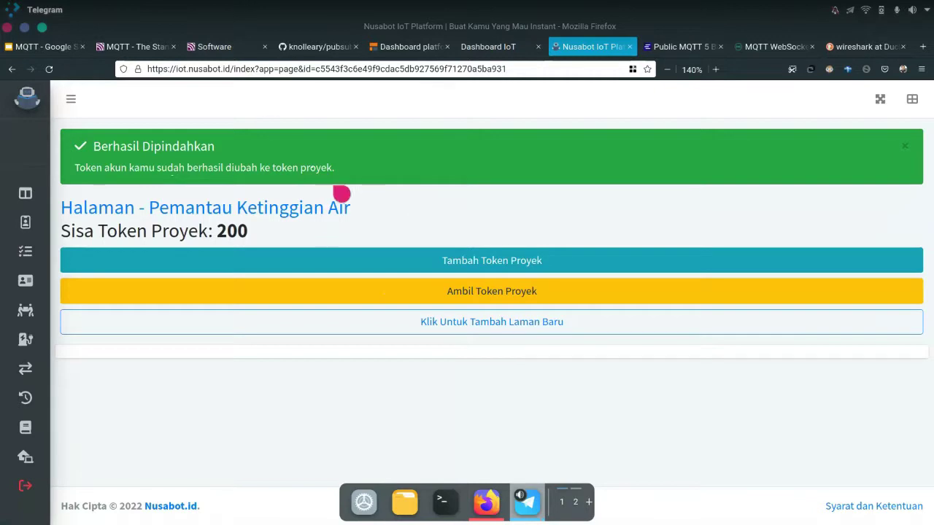
click(459, 336)
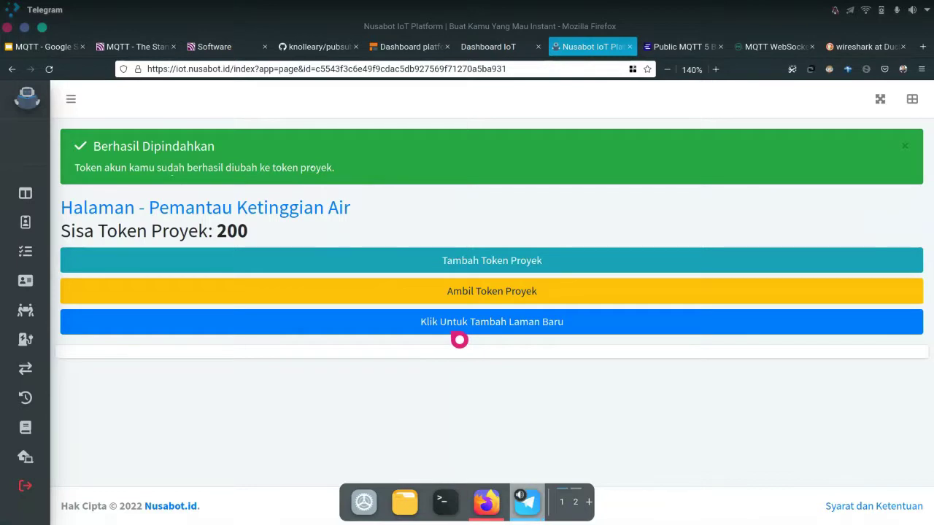
Enter page name 'Sungai Kalijaga' with subscribe topic cirebon/sungai/kalijaga
click(459, 333)
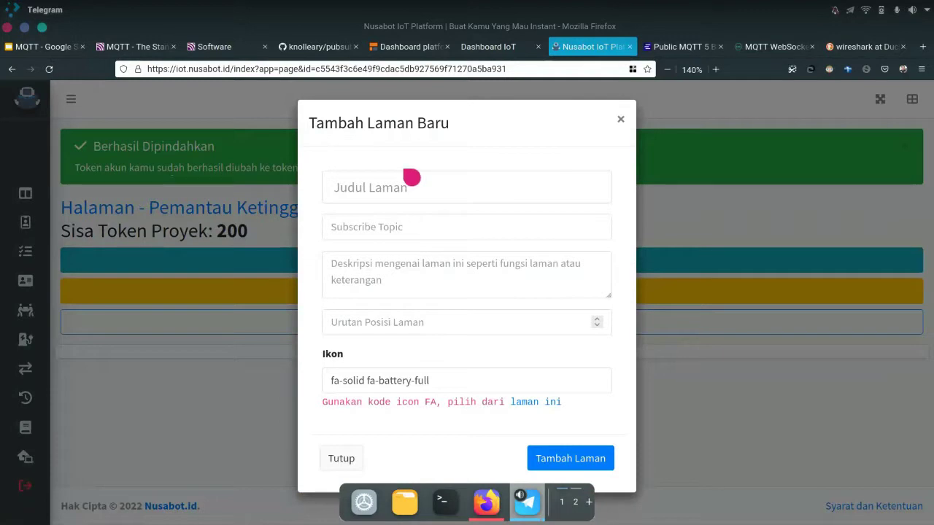
click(443, 187)
text(Sungai Kalijaga)
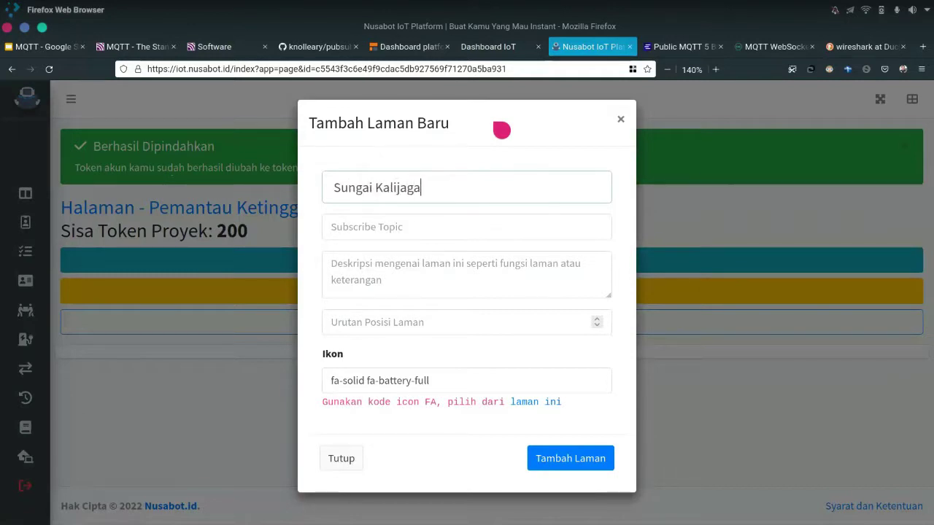
key(Tab)
text(s)
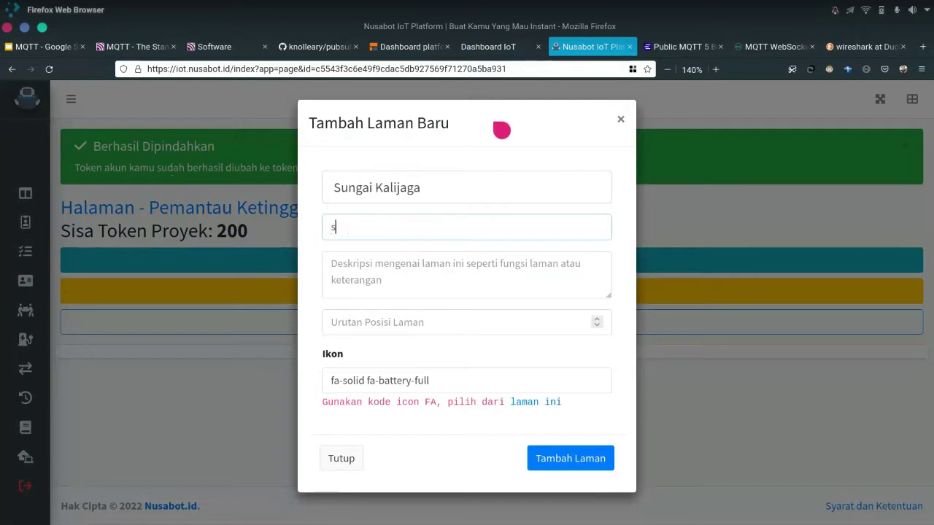
text(ungai/)
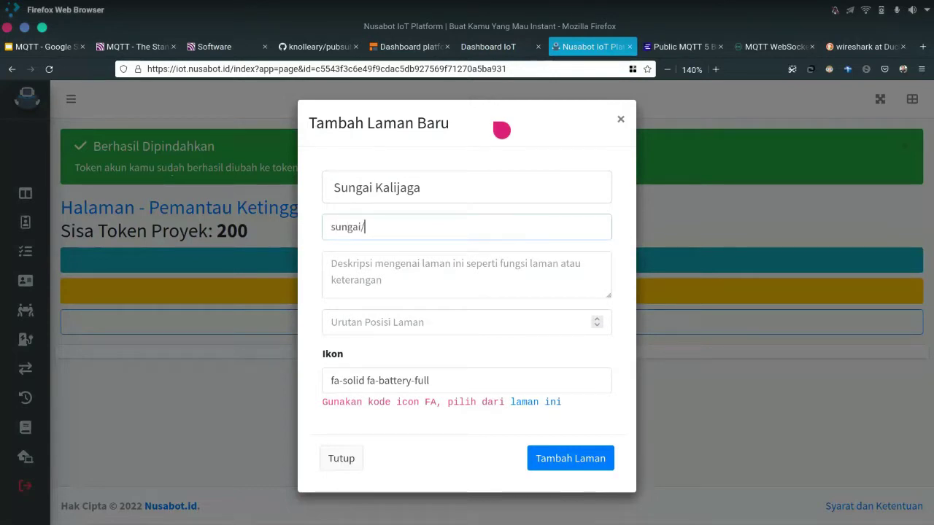
key(ctrl+a)
text(cirebon)
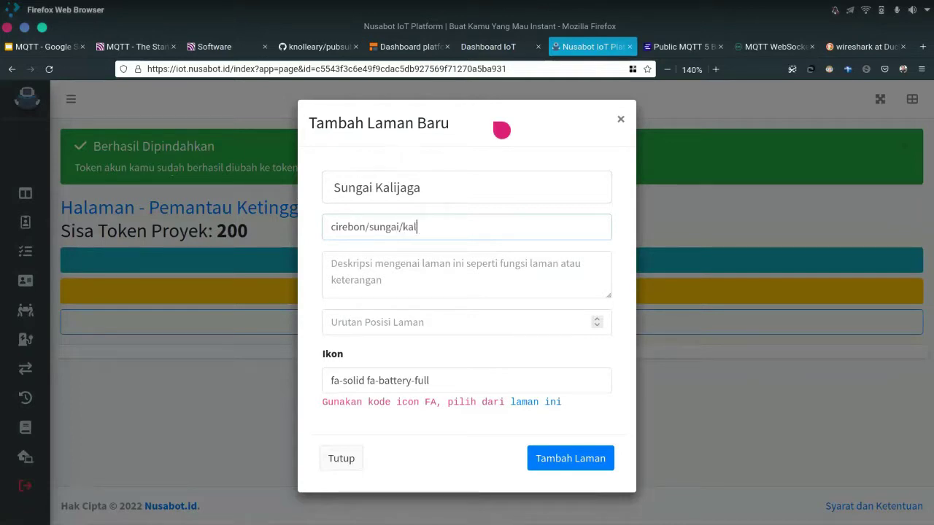
text(/sungai/kalih)
key(BackSpace)
text(jaga)
Add the description, order 1 and the fa-solid fa-battery-full icon, then create the page
click(479, 272)
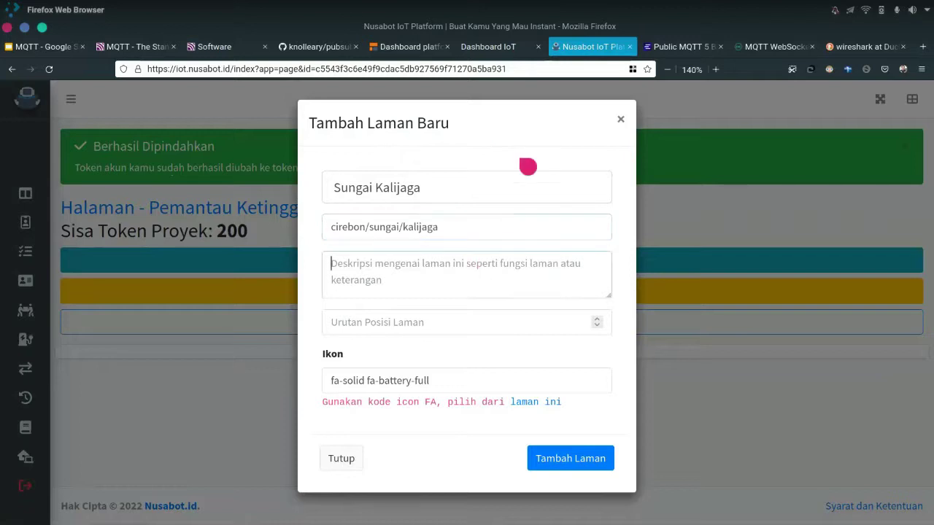
text(Untuk memantau sungai kalijaga)
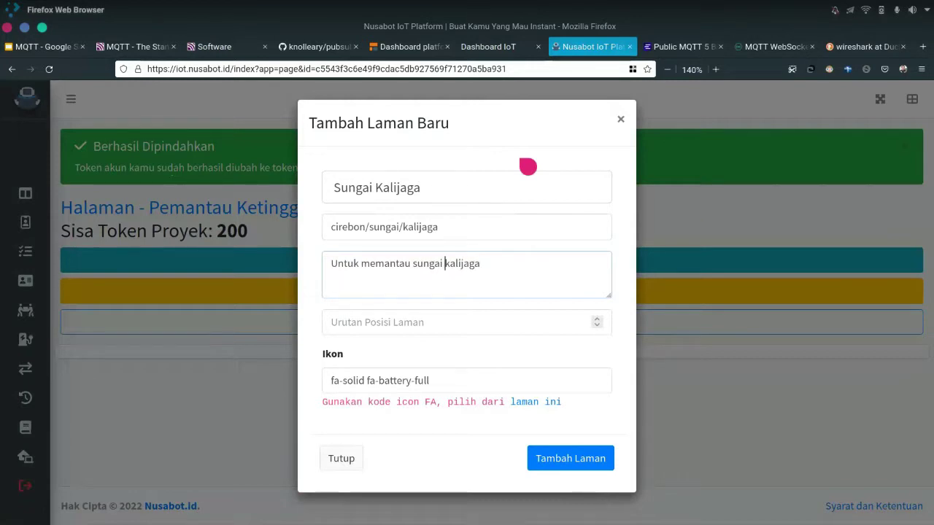
key(Delete)
text(K)
click(462, 314)
text(1)
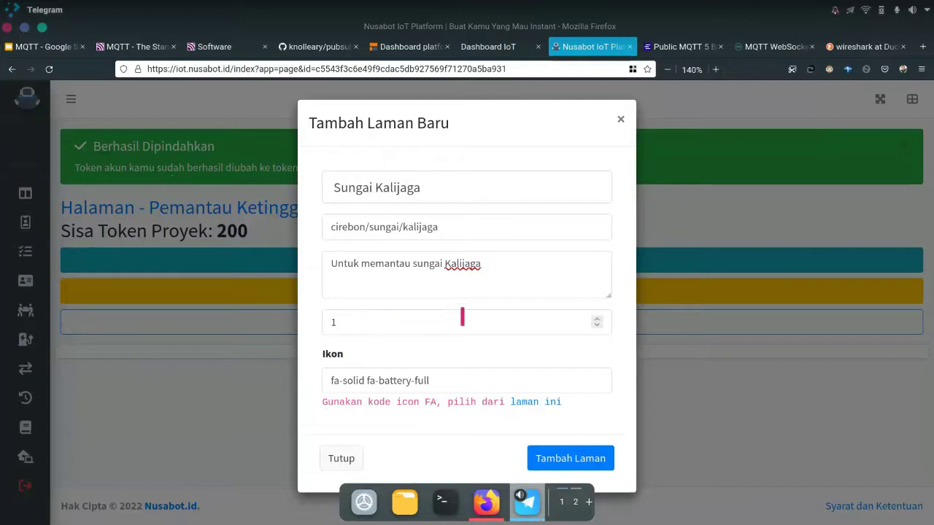
click(409, 312)
click(615, 458)
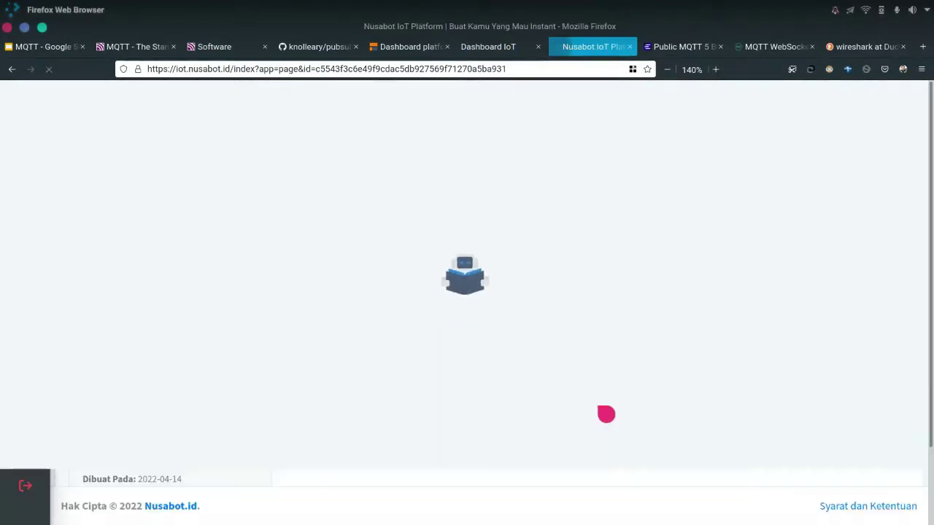
Check the Sungai Kalijaga card's settings without changes, then open its widget list
scroll(350, 263, down, 2)
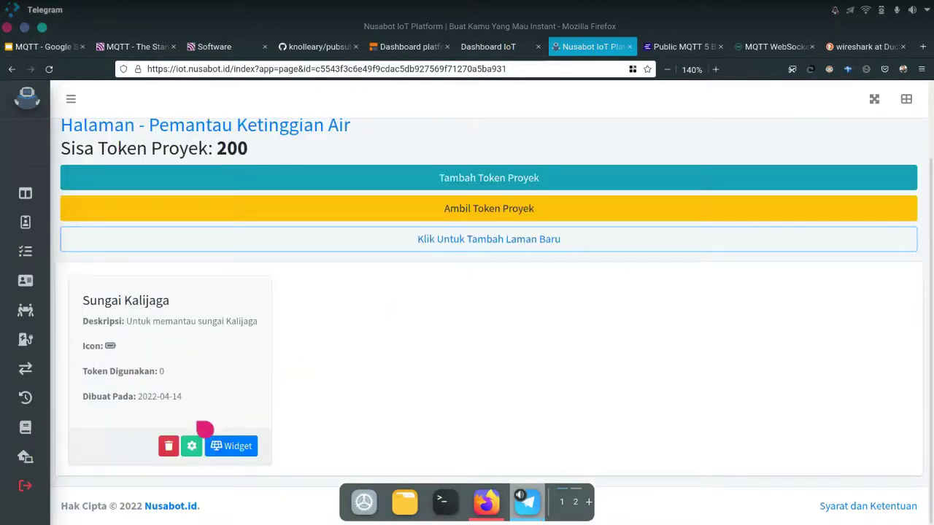
click(204, 445)
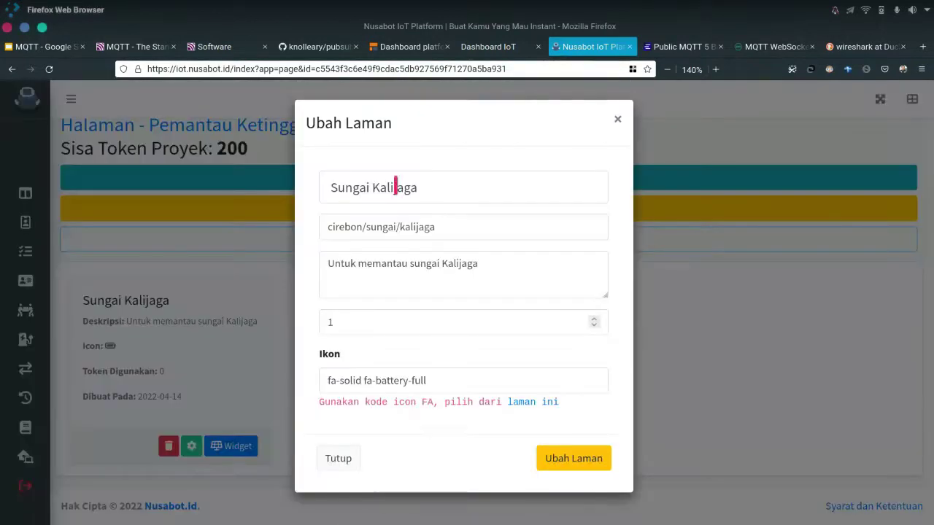
click(738, 280)
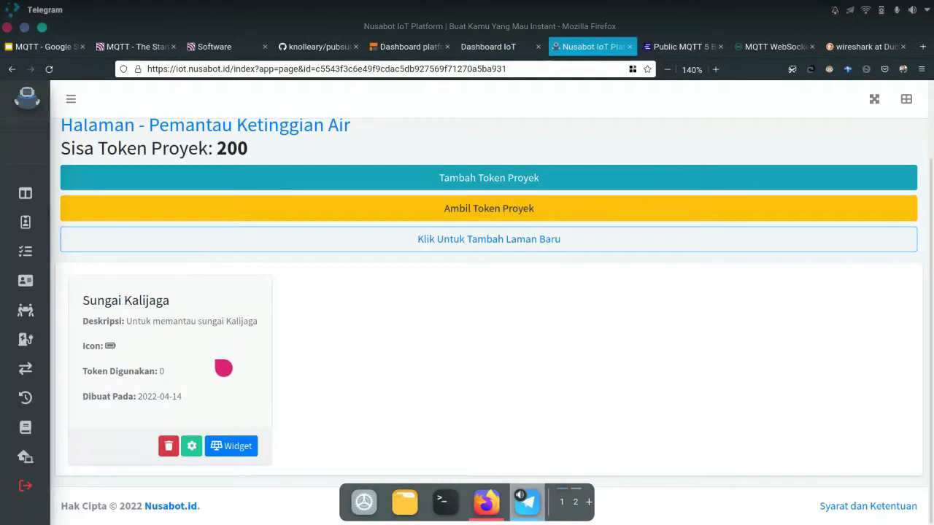
click(238, 445)
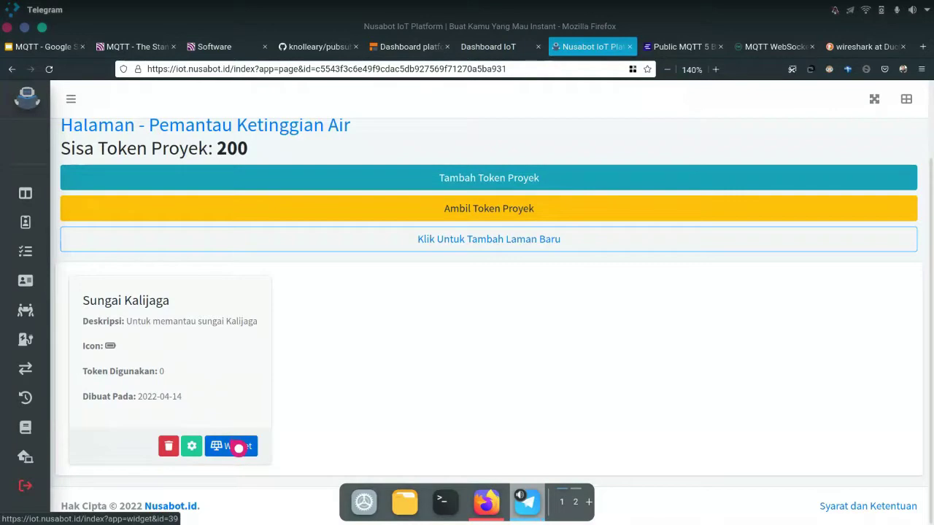
click(238, 447)
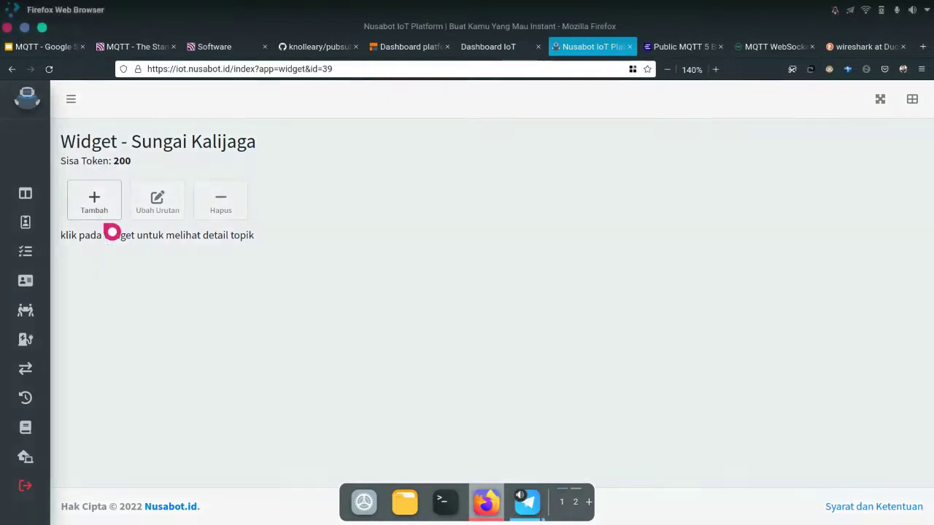
Start a widget named and titled 'Ketinggian Air' of type Kotak (100), then view the docs
click(104, 219)
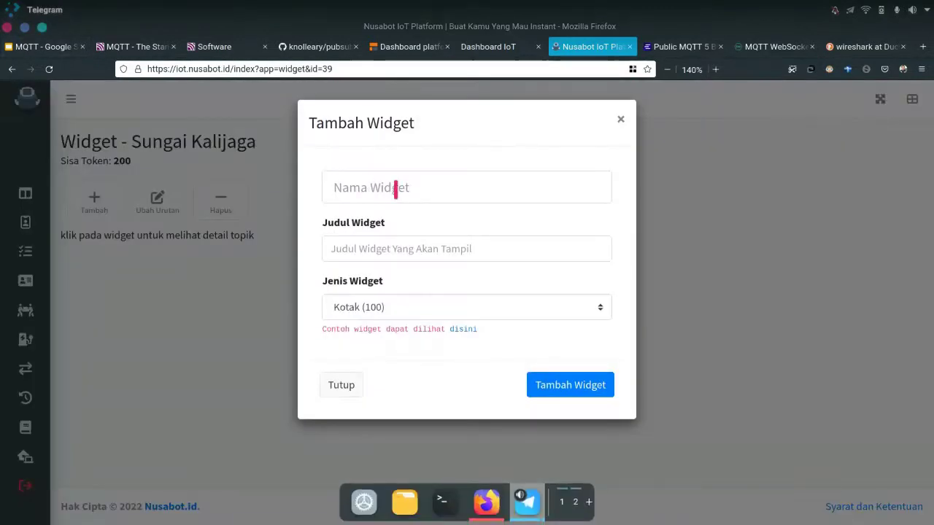
click(489, 189)
text(Ket)
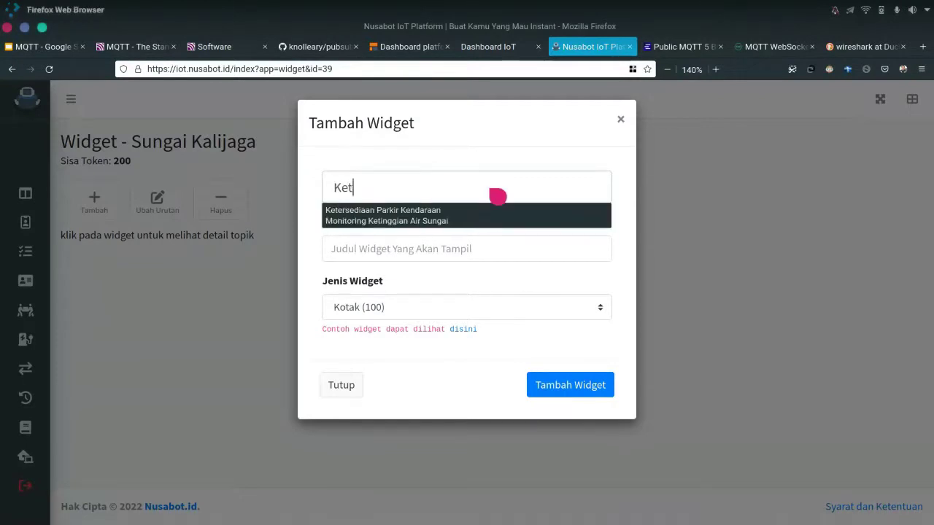
text(inggian Airt)
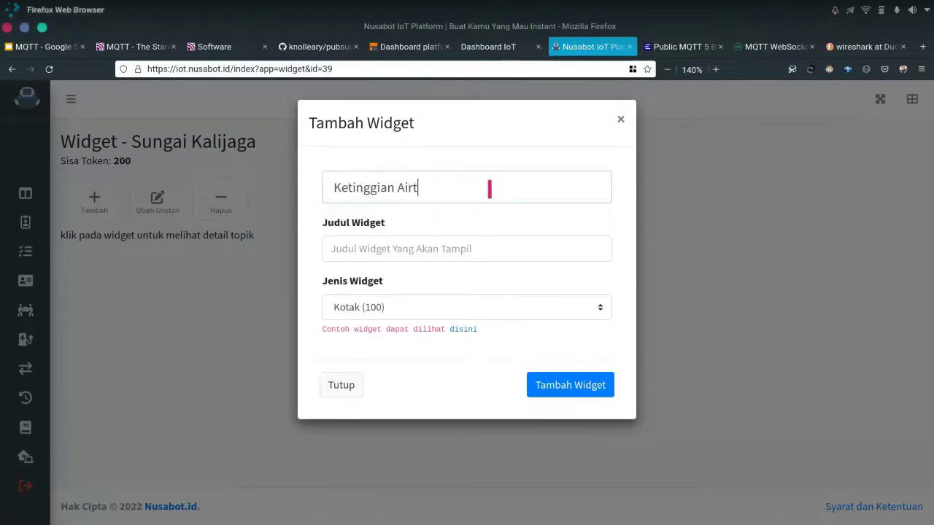
click(478, 242)
text(Ketinggian Air)
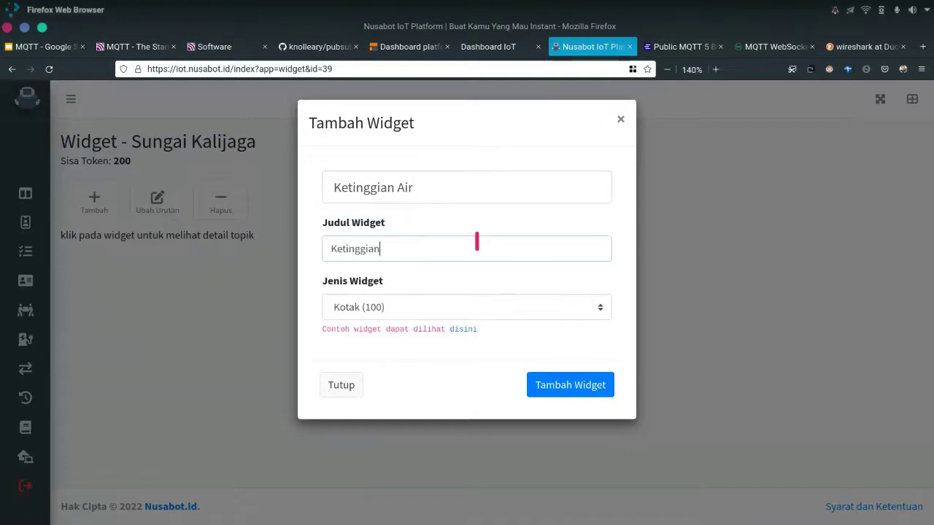
click(429, 307)
key(Return)
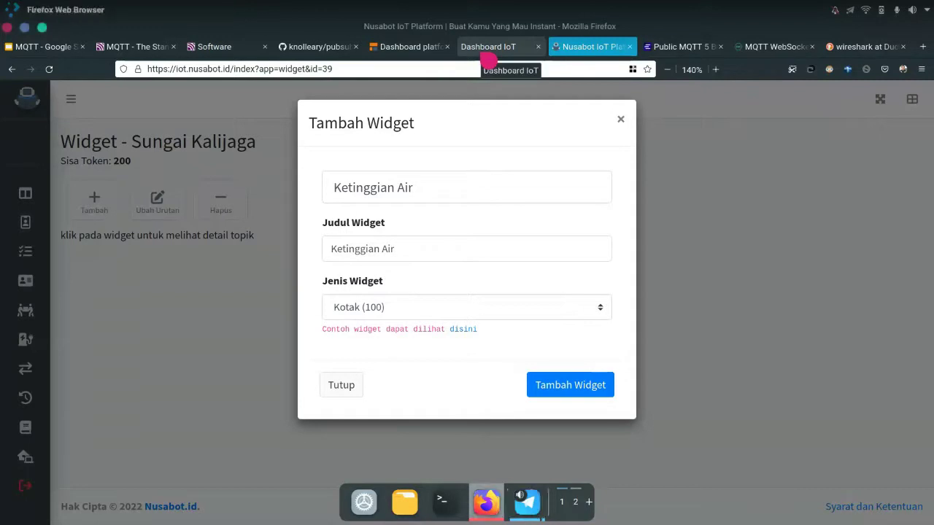
click(486, 59)
Go to the Atur Widget docs section and read about the Kotak widget type
click(82, 466)
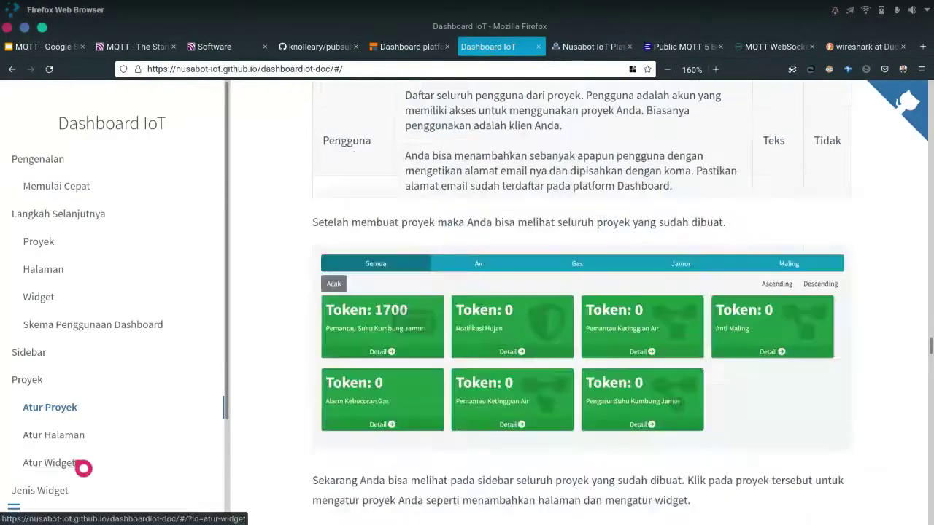
scroll(666, 321, down, 5)
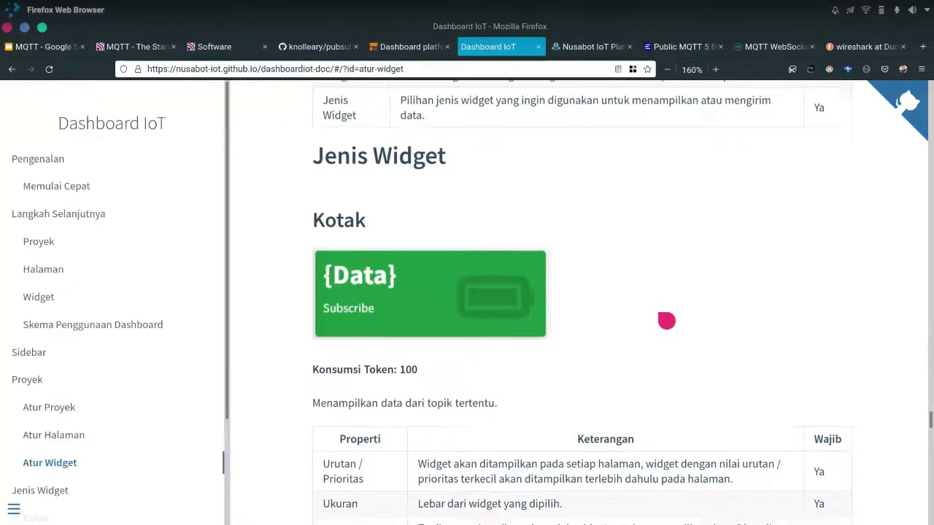
scroll(454, 226, up, 2)
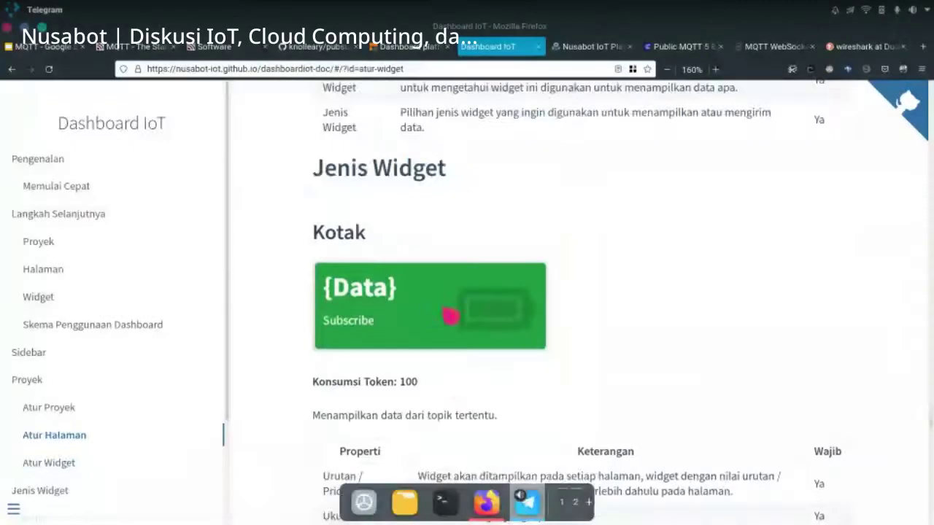
scroll(448, 316, down, 2)
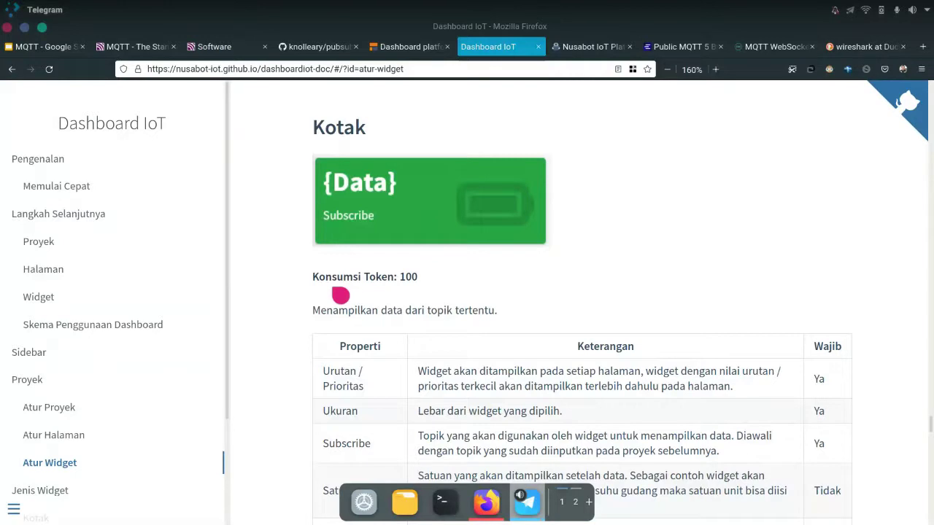
scroll(525, 290, down, 2)
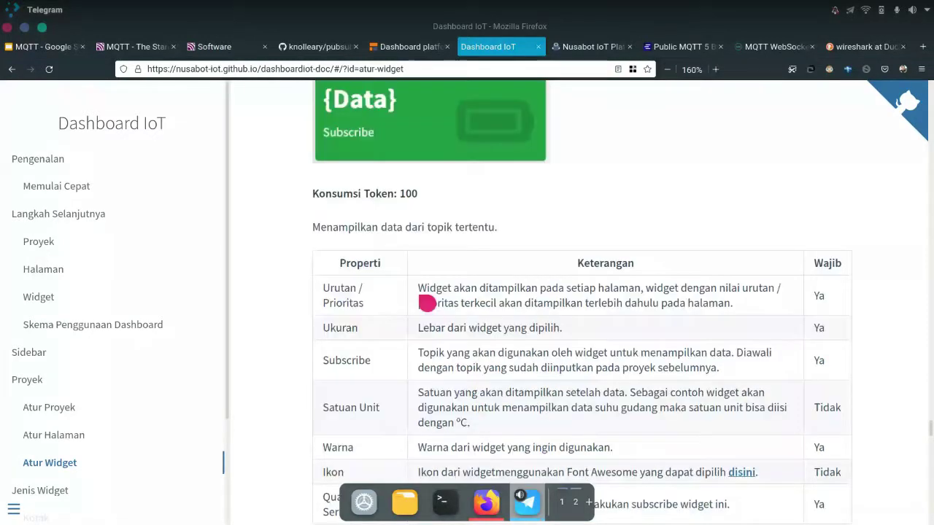
scroll(426, 302, down, 10)
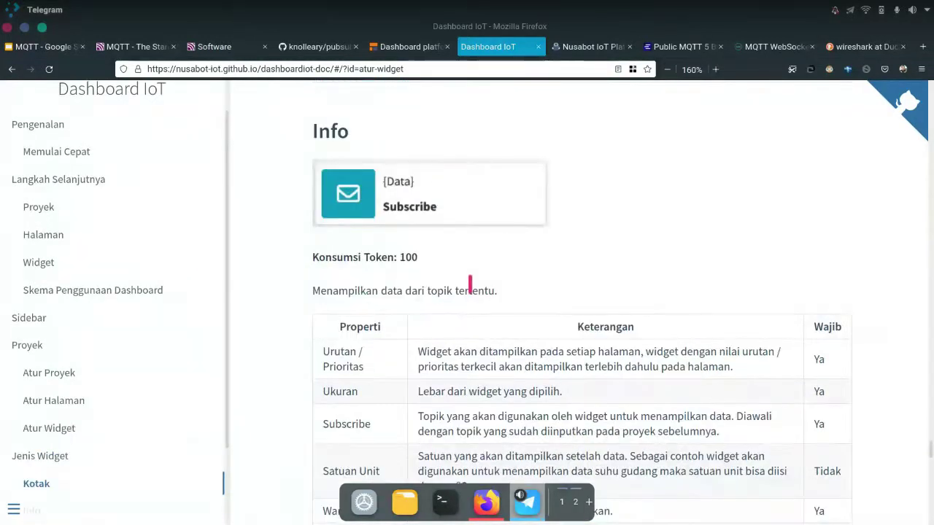
click(379, 254)
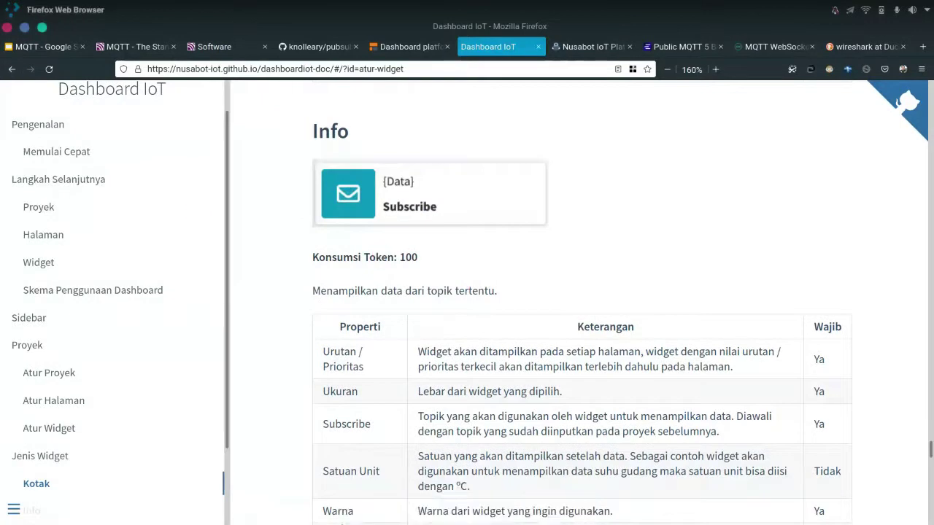
key(alt+Tab)
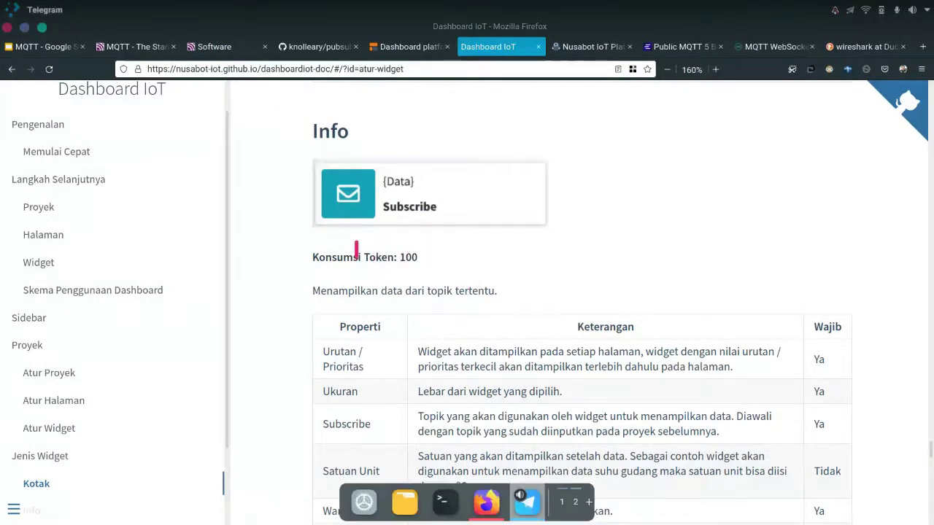
Scroll through the Kotak, Info and Tombol Switch properties, then return to the widget form
scroll(540, 387, up, 6)
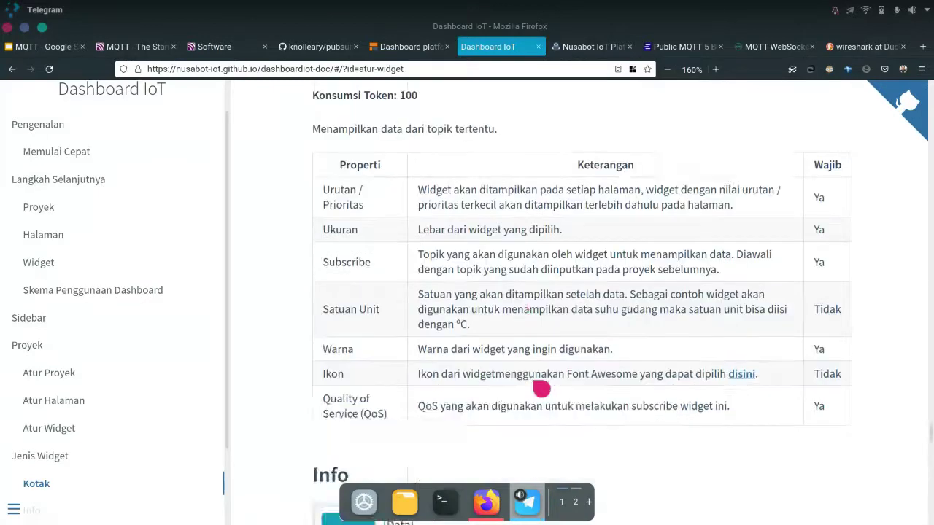
scroll(533, 382, up, 3)
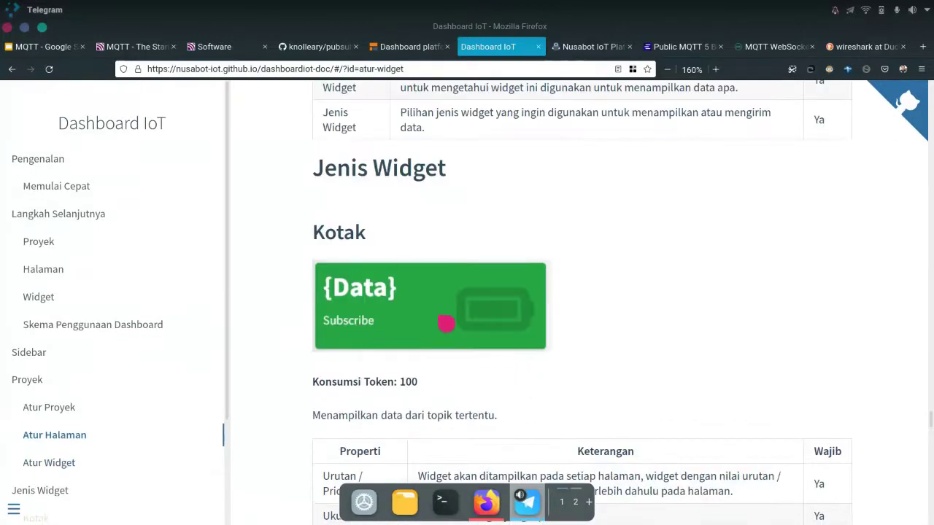
scroll(421, 311, down, 15)
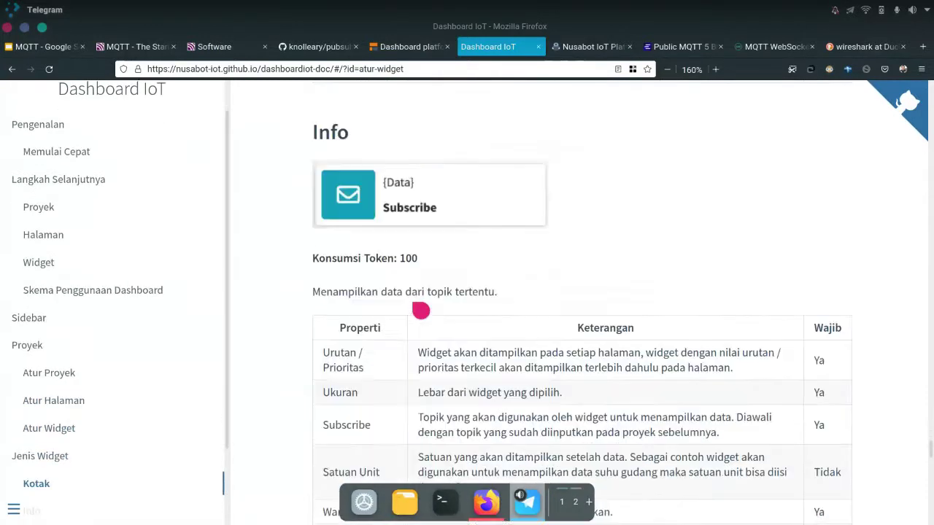
scroll(422, 307, down, 3)
scroll(444, 304, down, 3)
scroll(445, 304, up, 3)
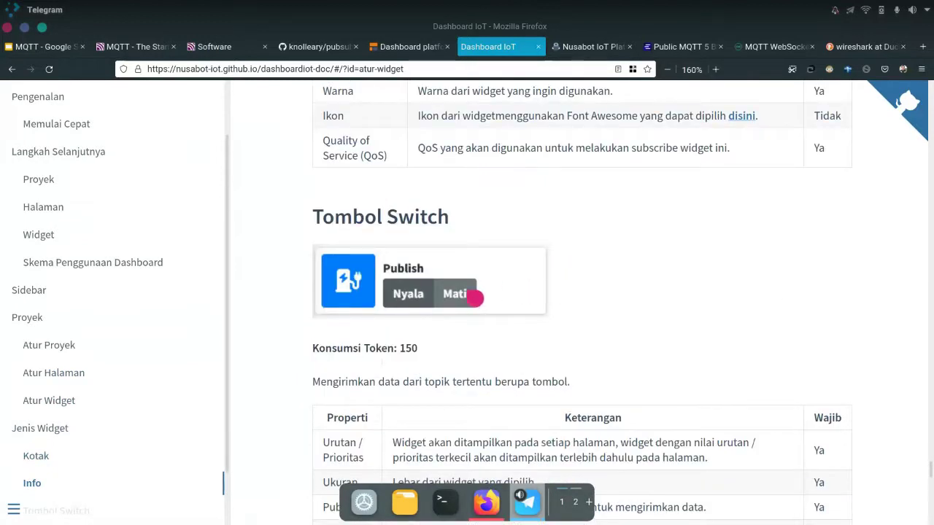
scroll(495, 297, up, 20)
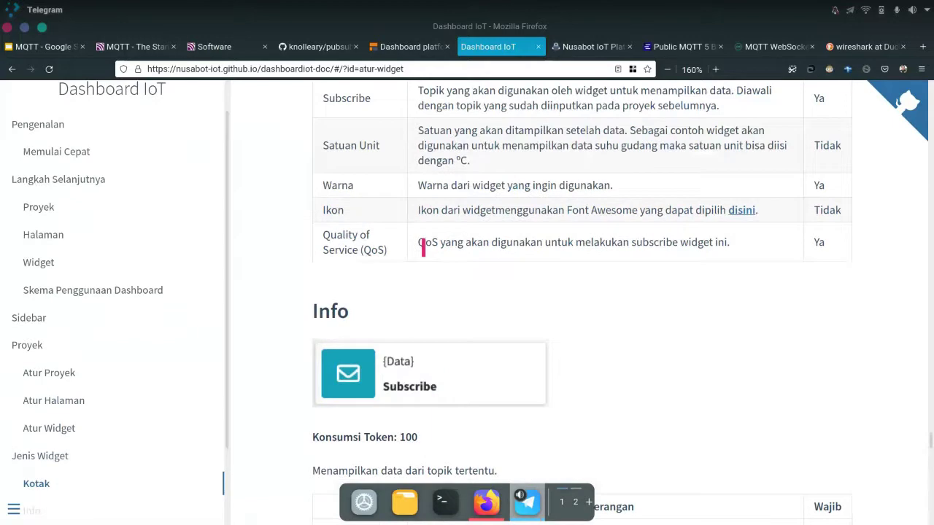
scroll(459, 421, down, 4)
scroll(476, 413, down, 14)
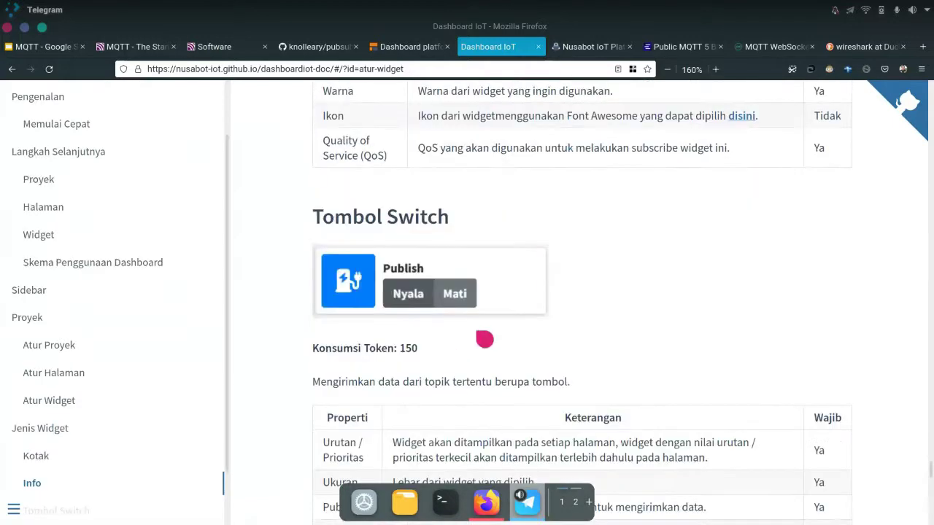
scroll(433, 348, up, 20)
scroll(423, 350, up, 6)
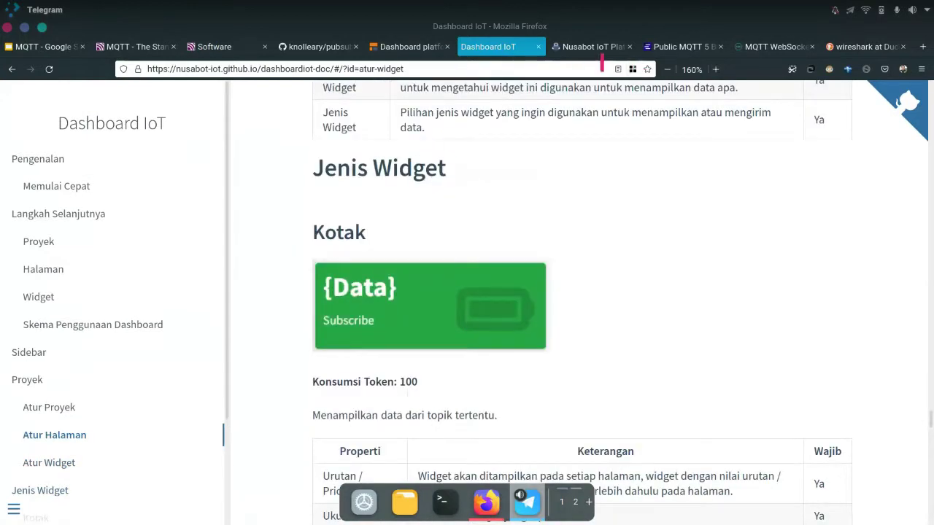
click(598, 48)
Keep type Kotak (100), set priority 1, and narrow the widget with the Ukuran slider
click(386, 313)
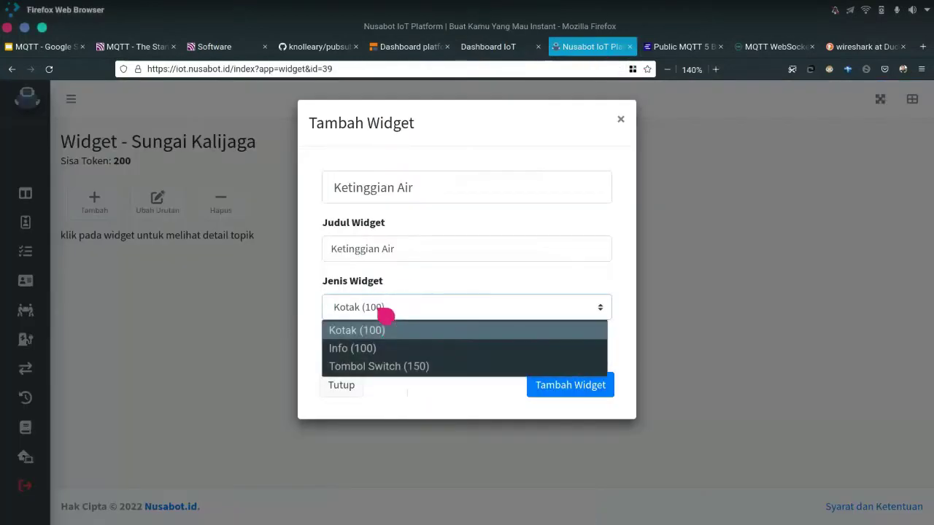
click(386, 329)
click(565, 388)
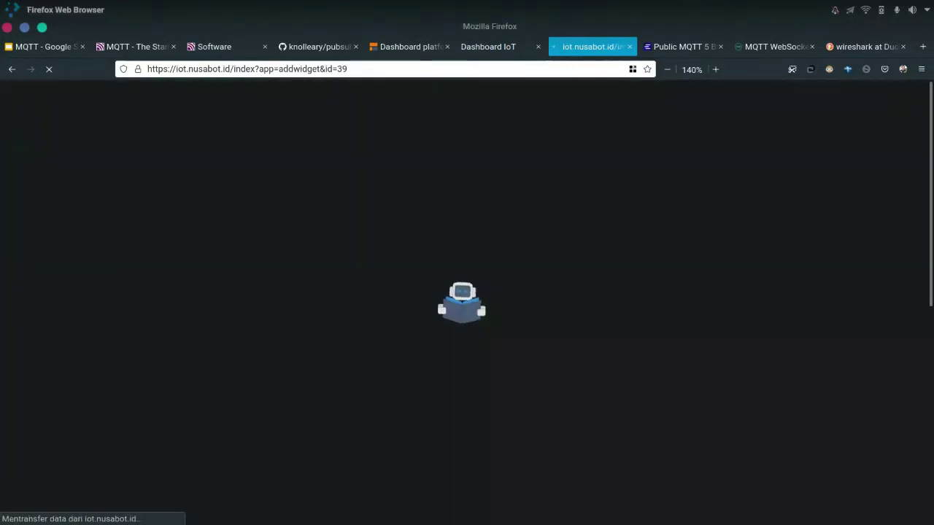
mouse_move(527, 502)
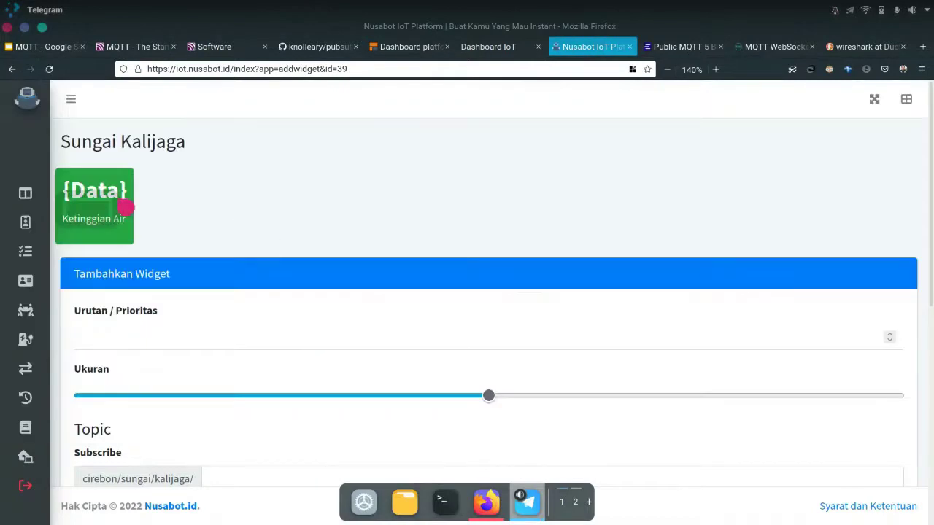
scroll(351, 206, down, 3)
scroll(193, 278, up, 2)
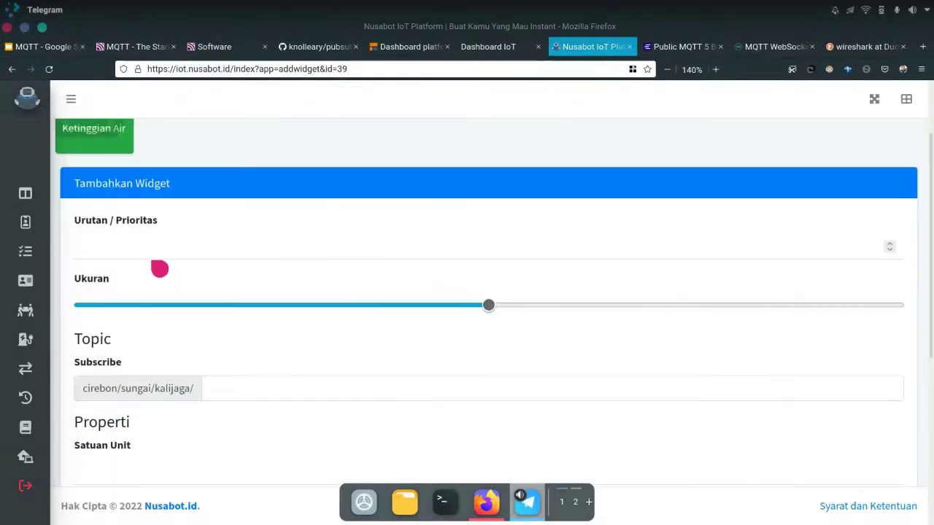
click(184, 228)
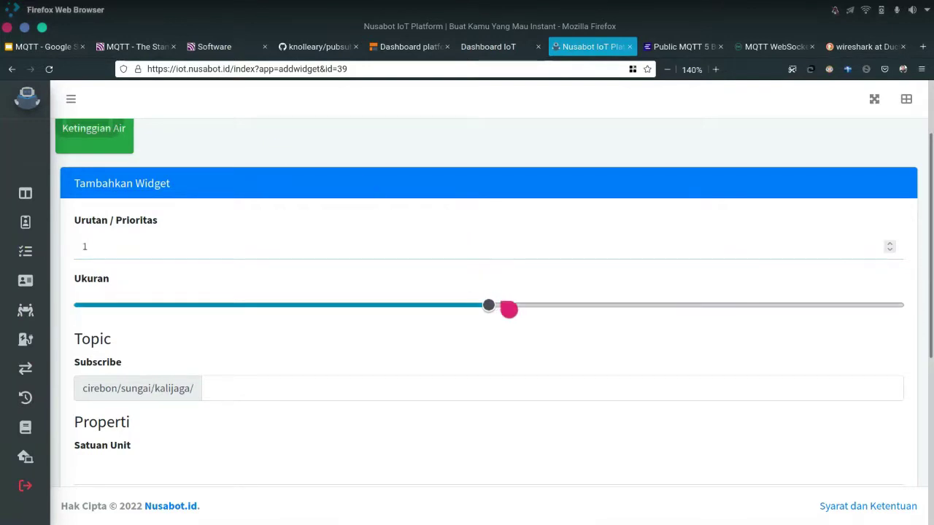
drag(488, 407, 161, 413)
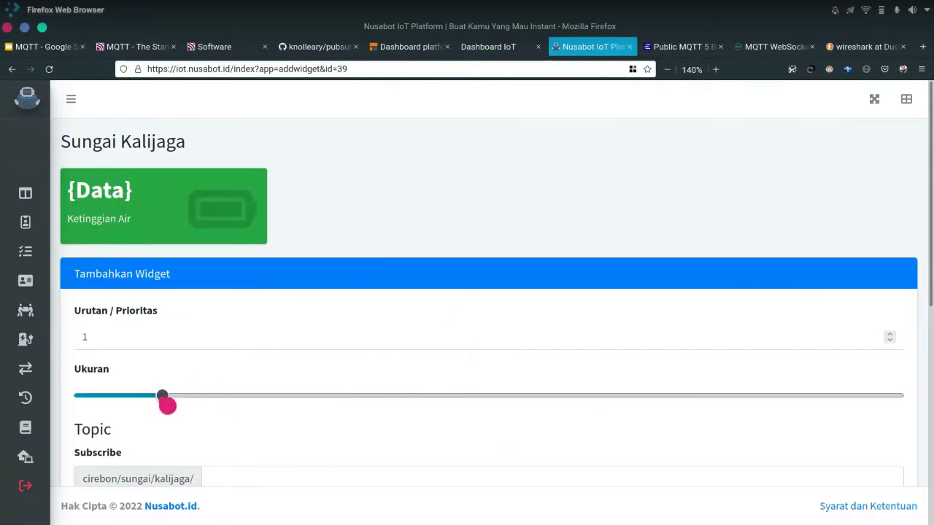
Complete the subscribe topic as cirebon/sungai/kalijaga/ketinggian
scroll(284, 331, down, 3)
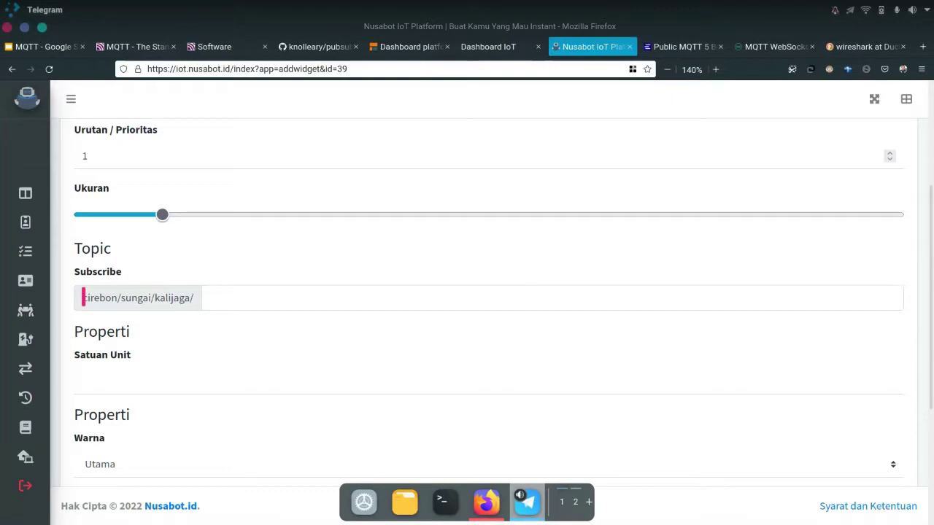
click(204, 303)
click(83, 299)
click(200, 299)
click(116, 297)
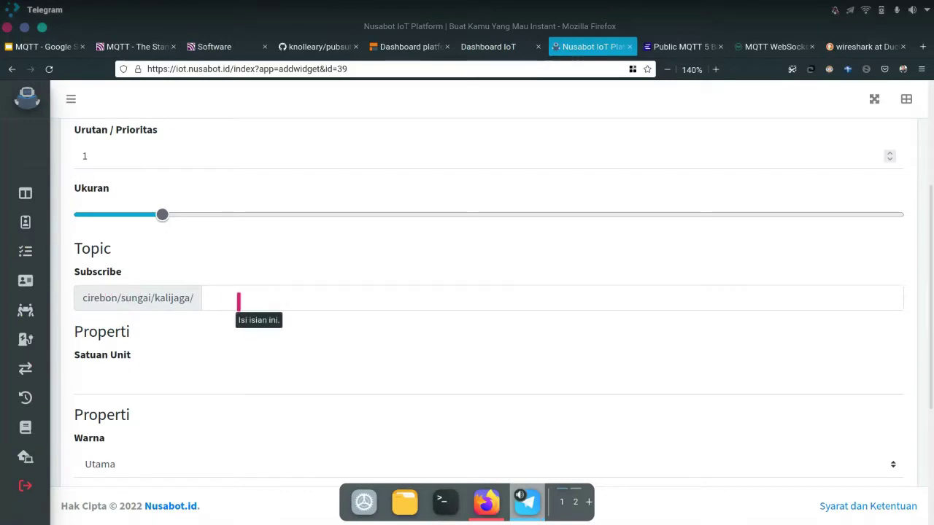
click(238, 302)
text(ketinggian)
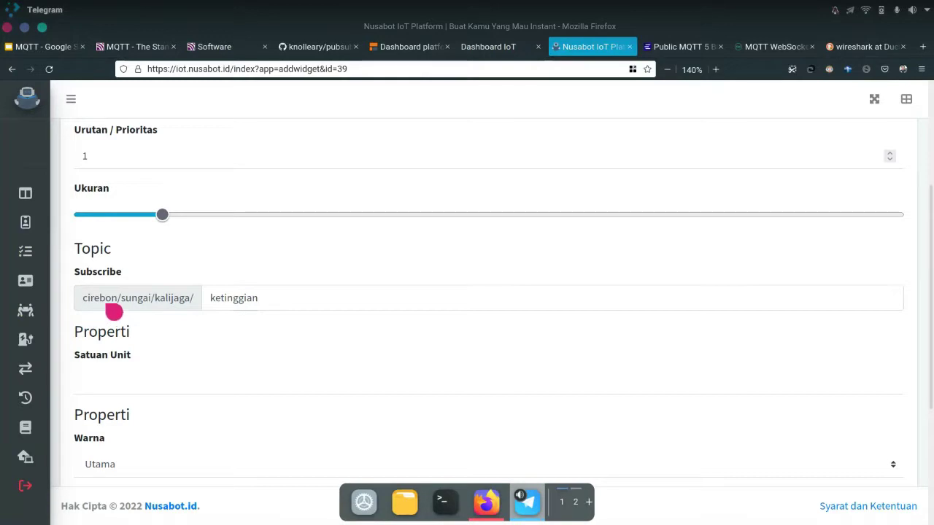
click(176, 300)
click(220, 310)
scroll(248, 300, down, 3)
scroll(254, 311, up, 5)
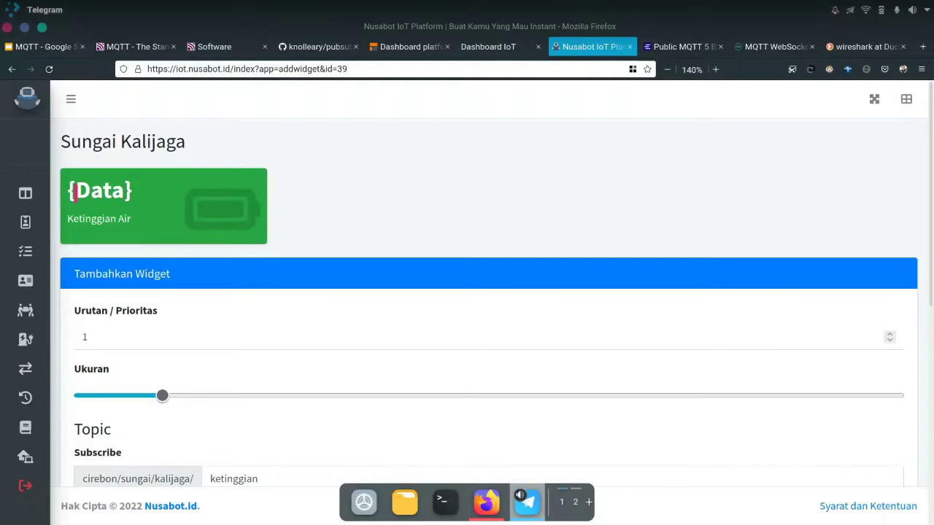
scroll(356, 284, down, 5)
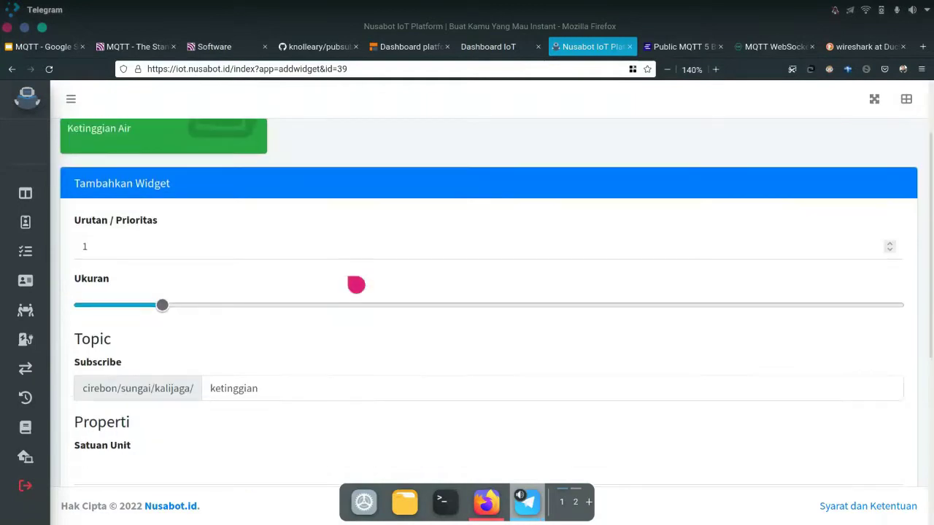
Enter Meter as the Satuan Unit, keep QoS at (0) At Most Once, and create the Ketinggian Air widget
click(156, 209)
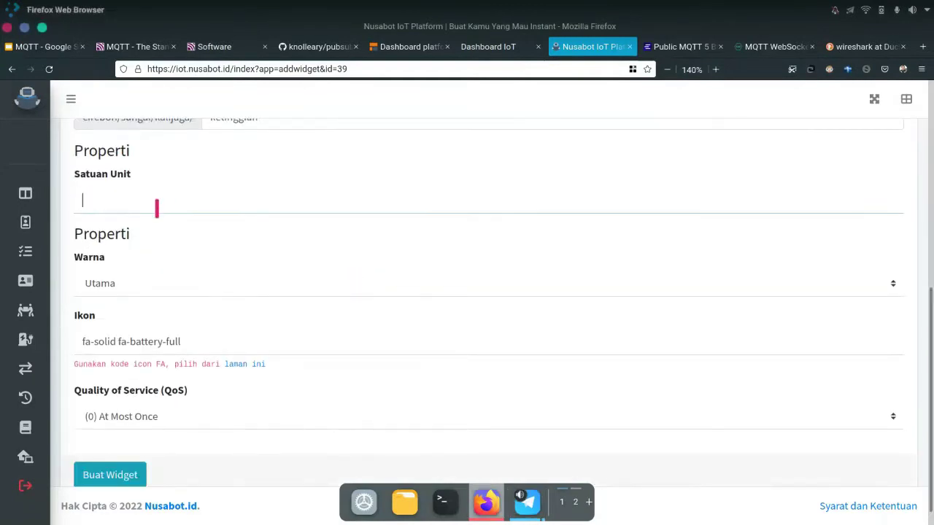
text(Meter)
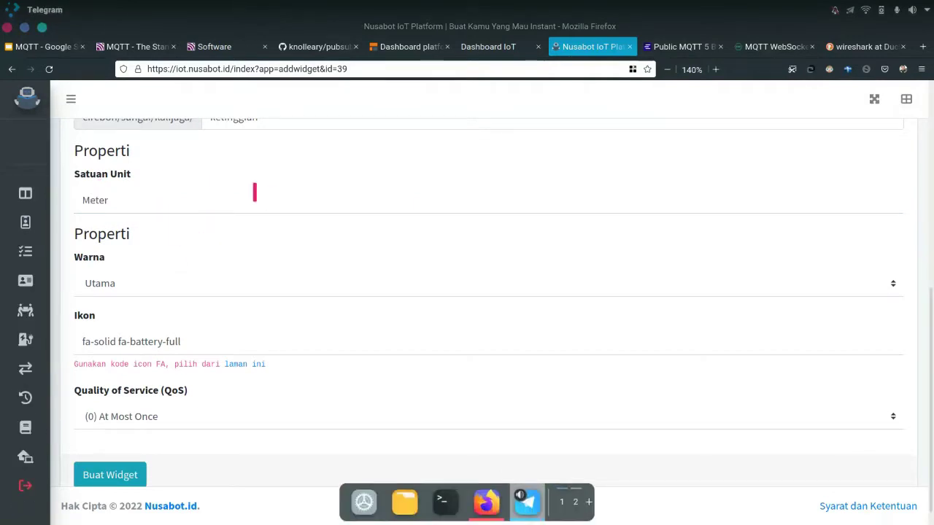
scroll(264, 200, up, 5)
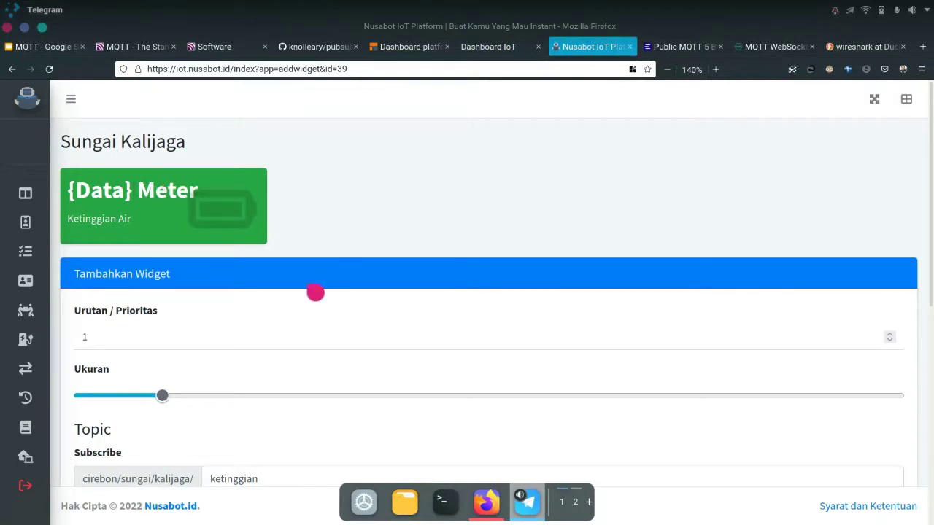
scroll(315, 293, down, 10)
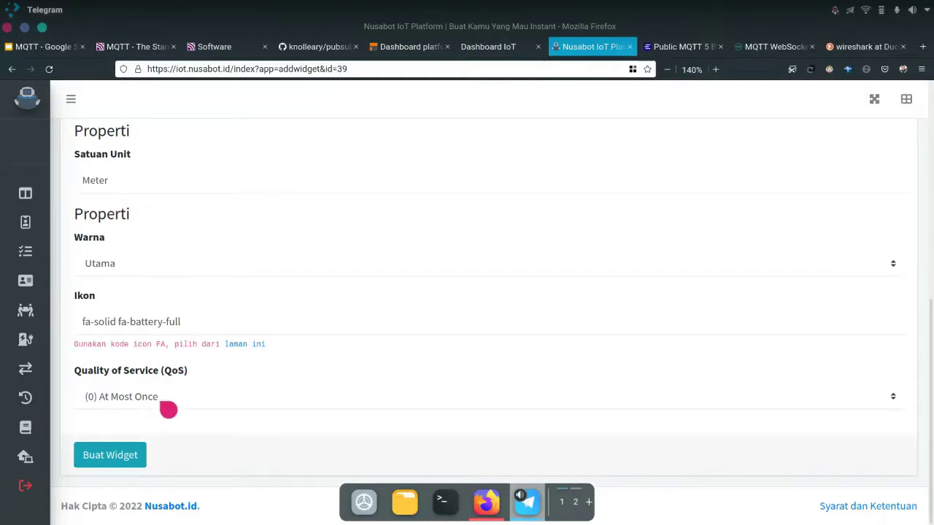
click(167, 406)
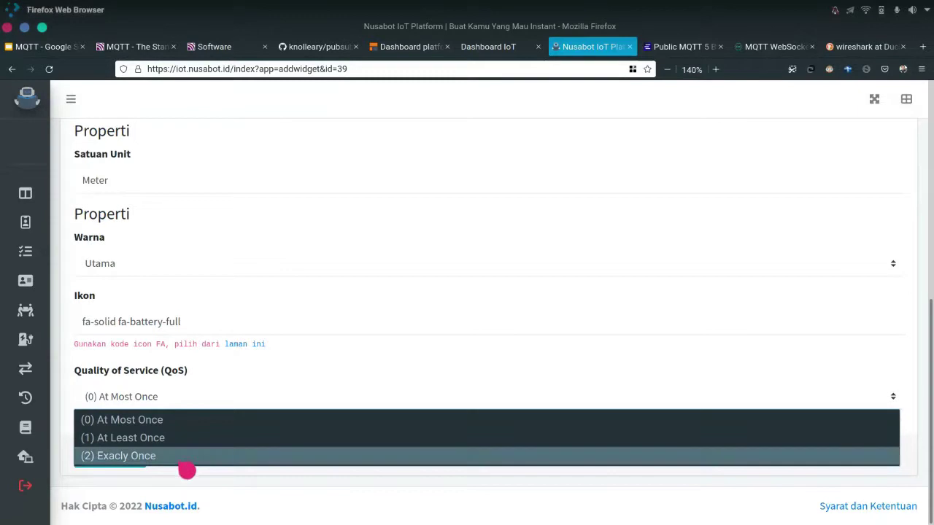
click(192, 497)
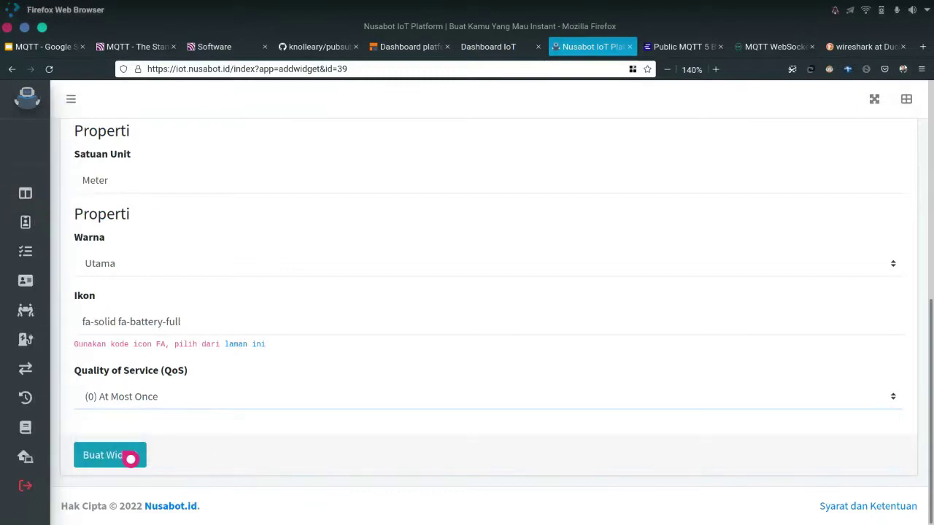
click(131, 459)
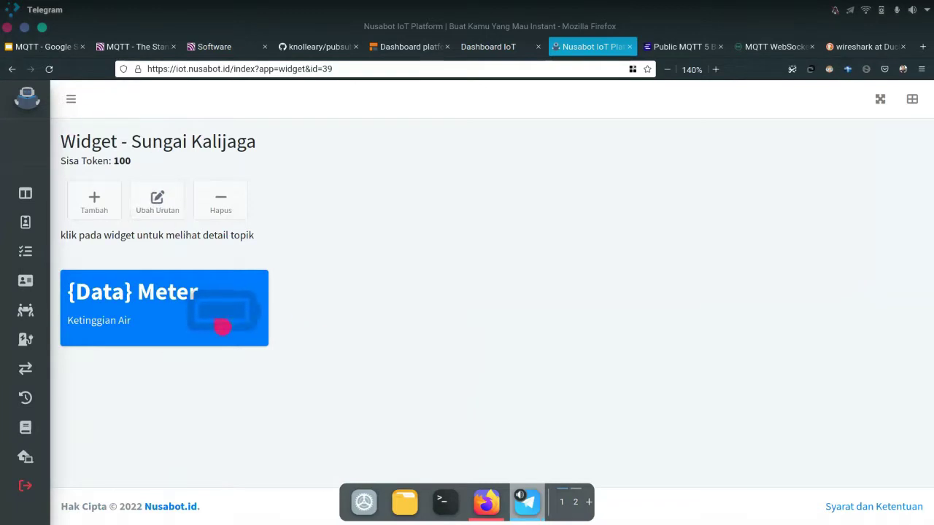
click(222, 326)
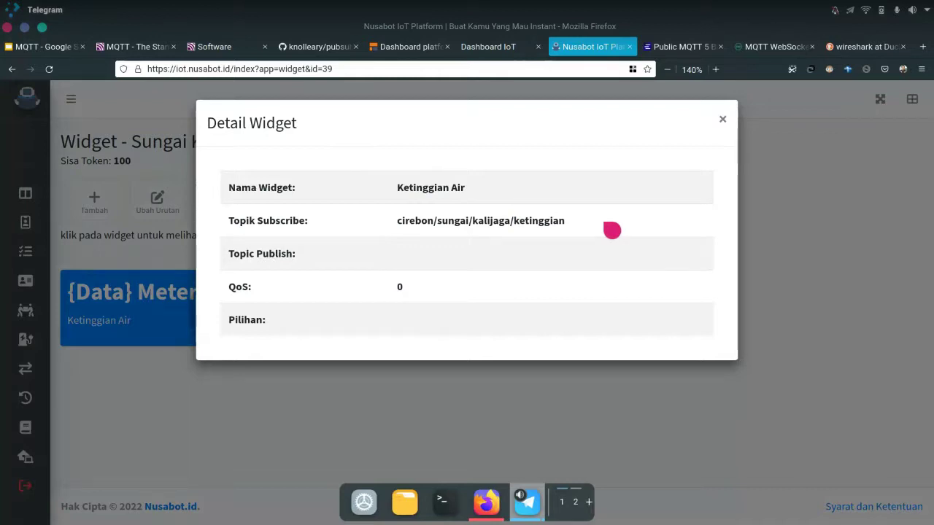
click(724, 121)
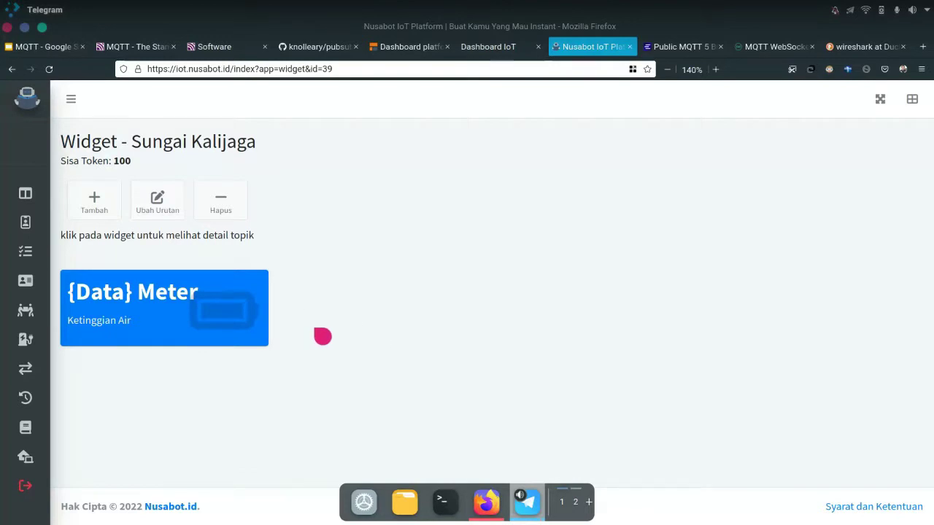
Close the wireshark, knolleary/pubsubclient and Software browser tabs
click(904, 58)
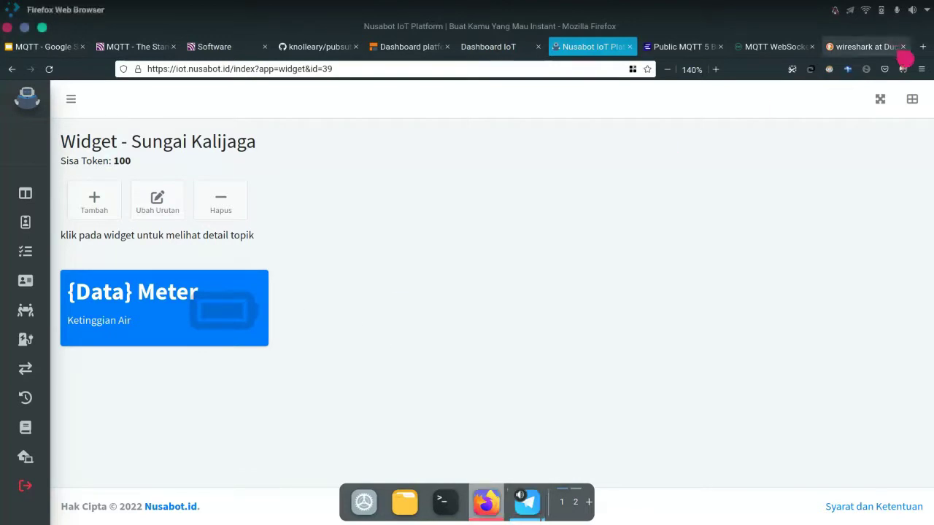
click(896, 45)
click(903, 46)
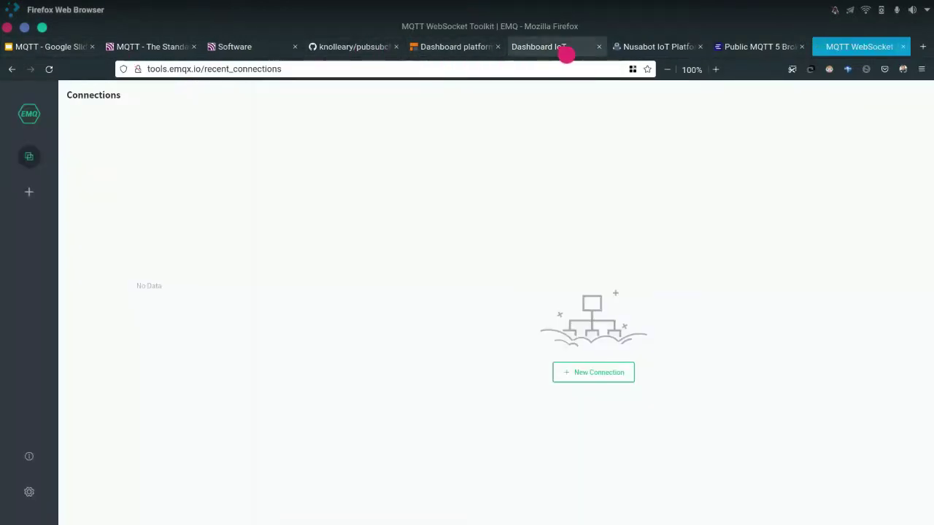
click(566, 54)
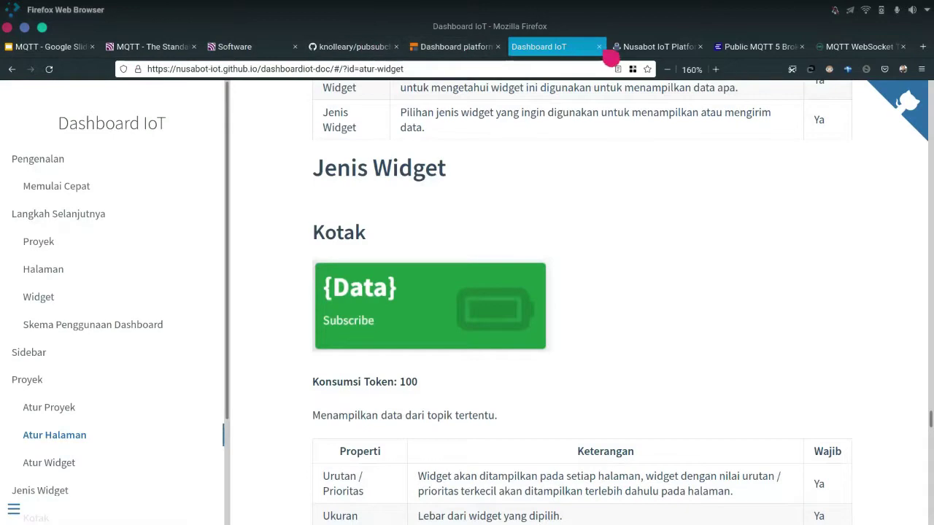
click(640, 49)
click(395, 46)
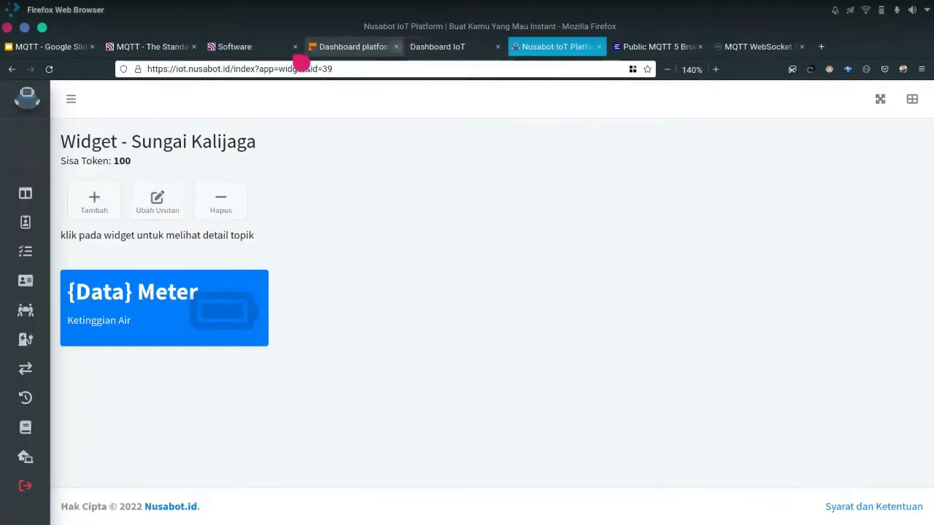
click(296, 47)
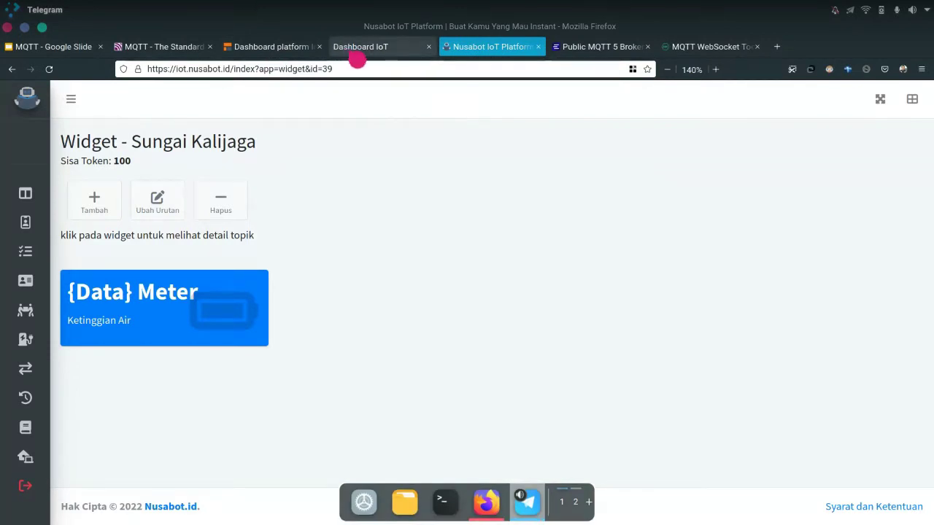
In the Dashboard IoT docs, go through Atur Proyek to Deploy, showing the dashboard.nusabot.com/{username}/{nama proyek} URL format
click(356, 59)
click(157, 408)
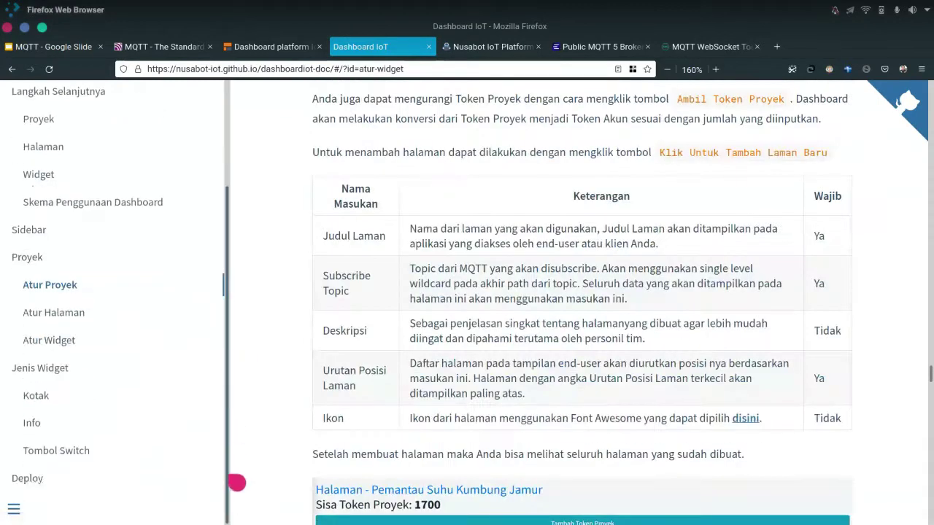
click(36, 479)
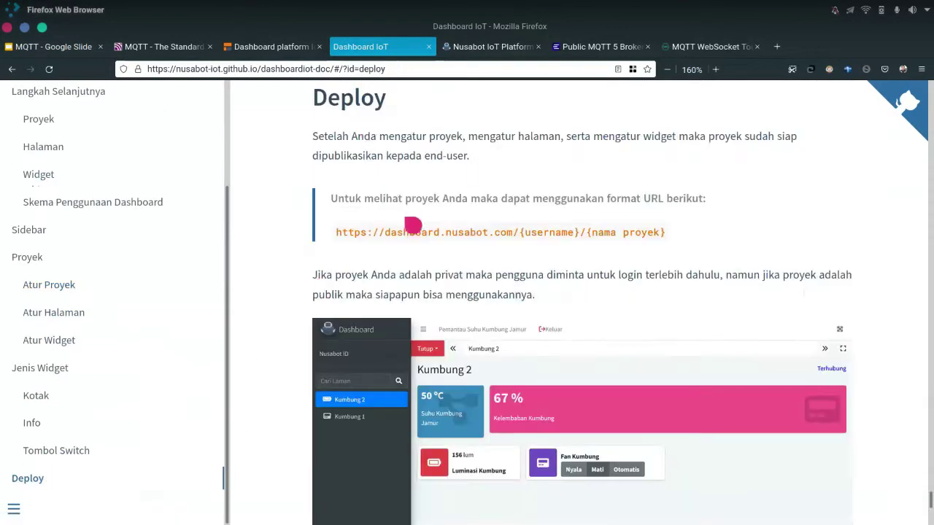
scroll(382, 234, down, 5)
scroll(414, 225, up, 5)
scroll(414, 226, down, 3)
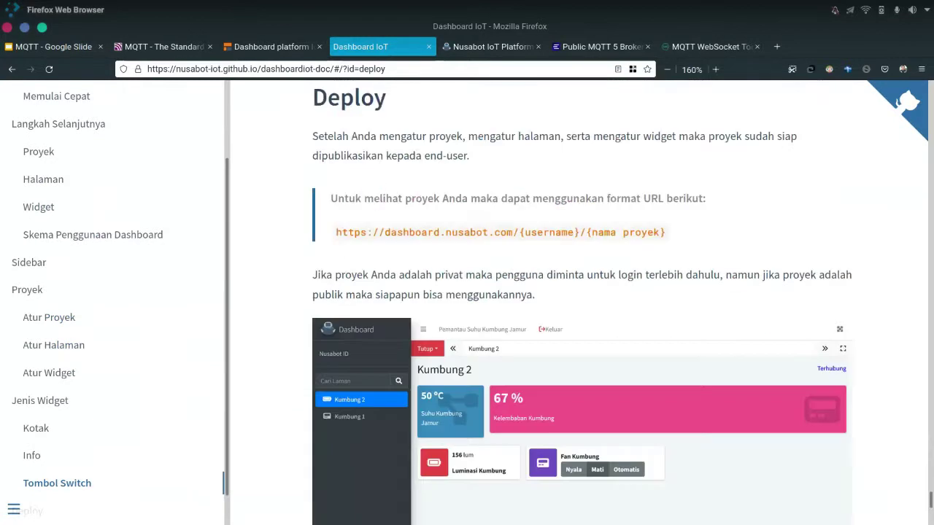
mouse_move(525, 502)
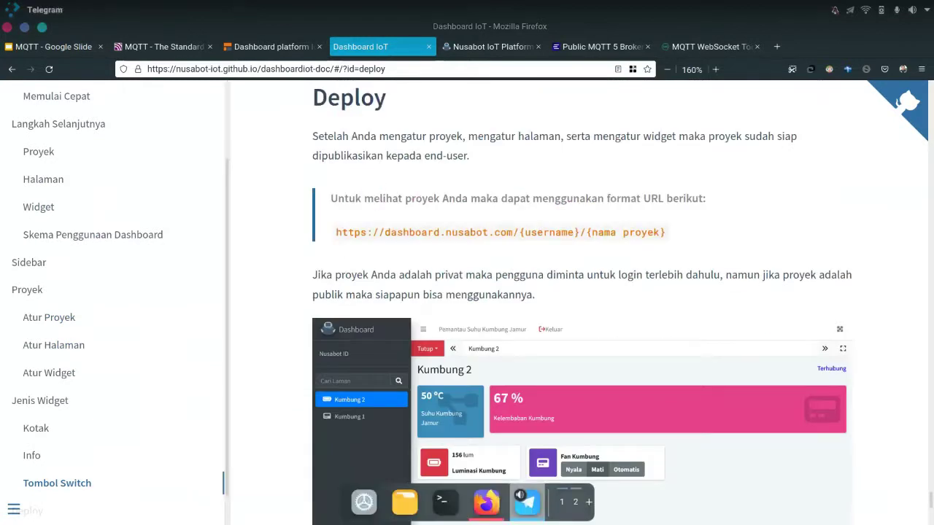